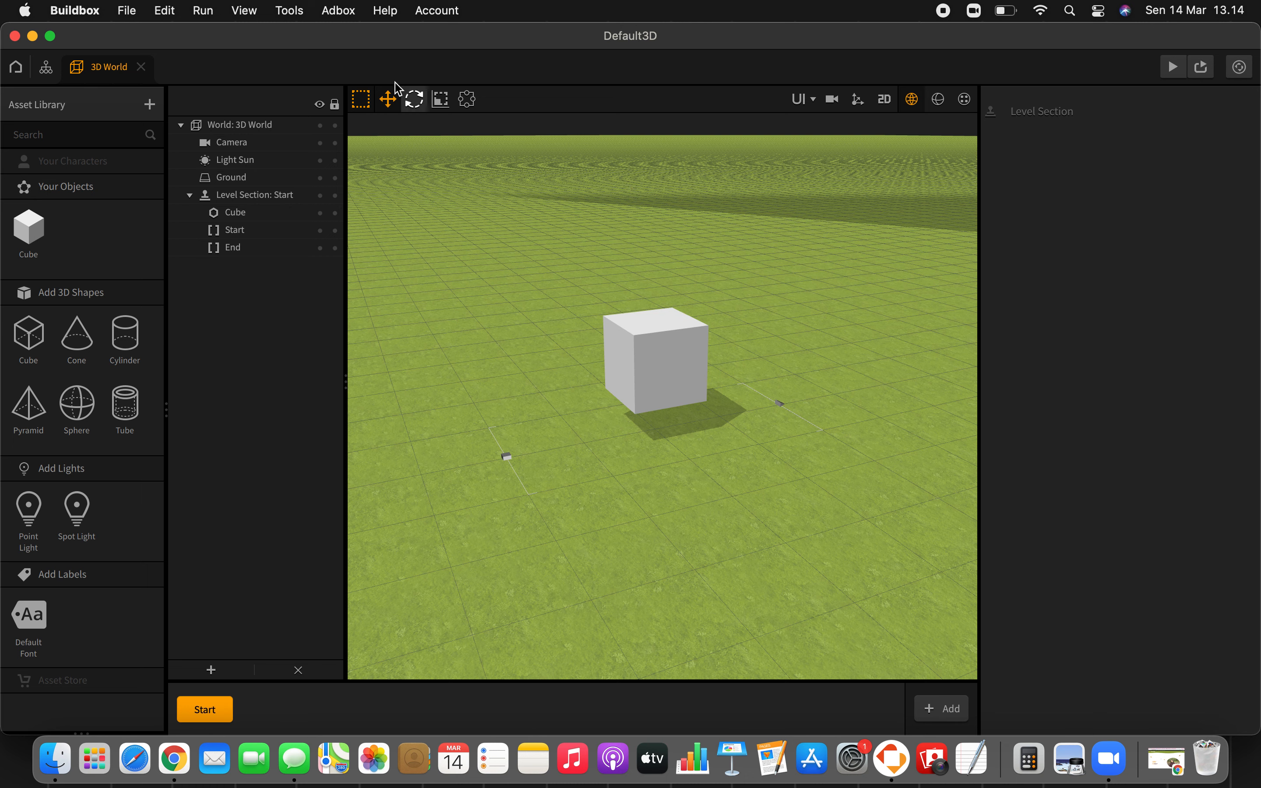
Step: Add a UI Screen node above the Start node in the project's node map and name it "UI Screen play"
{"action": "left_click", "coordinate": [46, 67]}
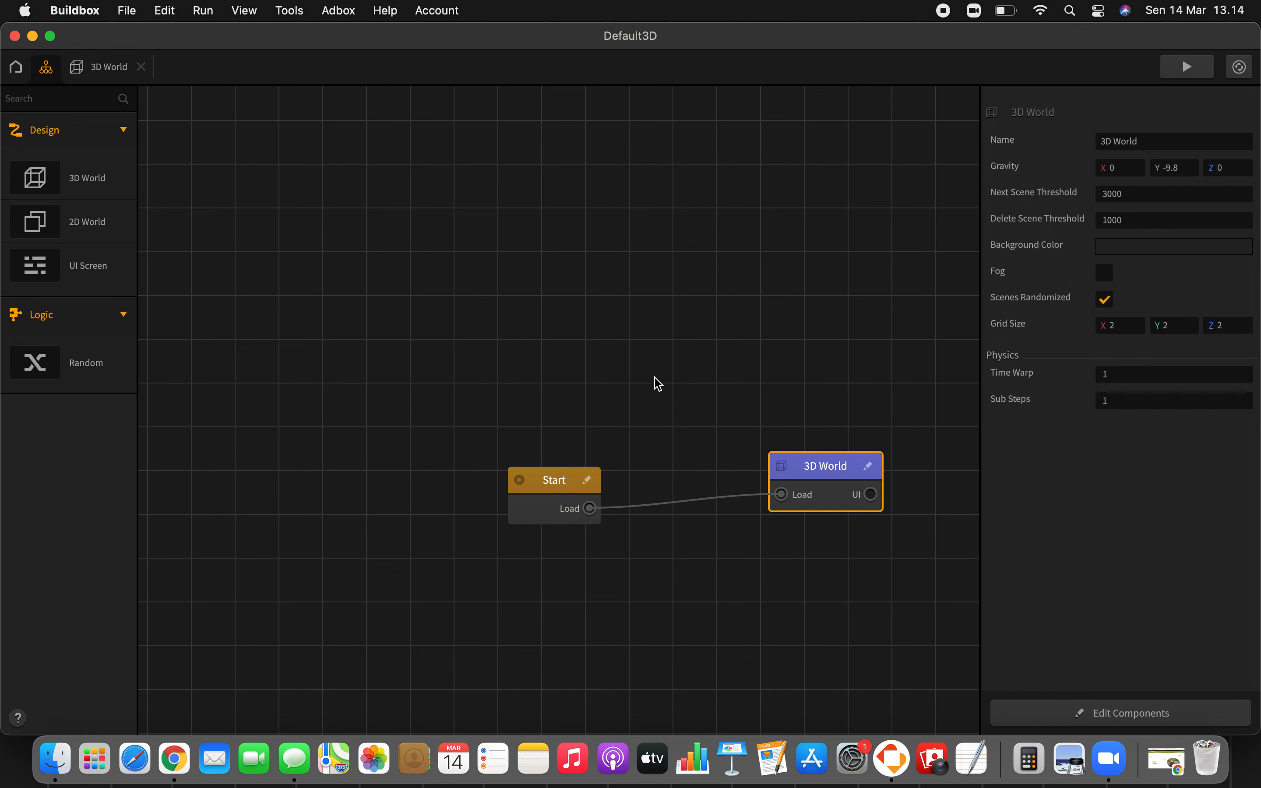
{"action": "left_click_drag", "start_coordinate": [27, 275], "coordinate": [526, 366]}
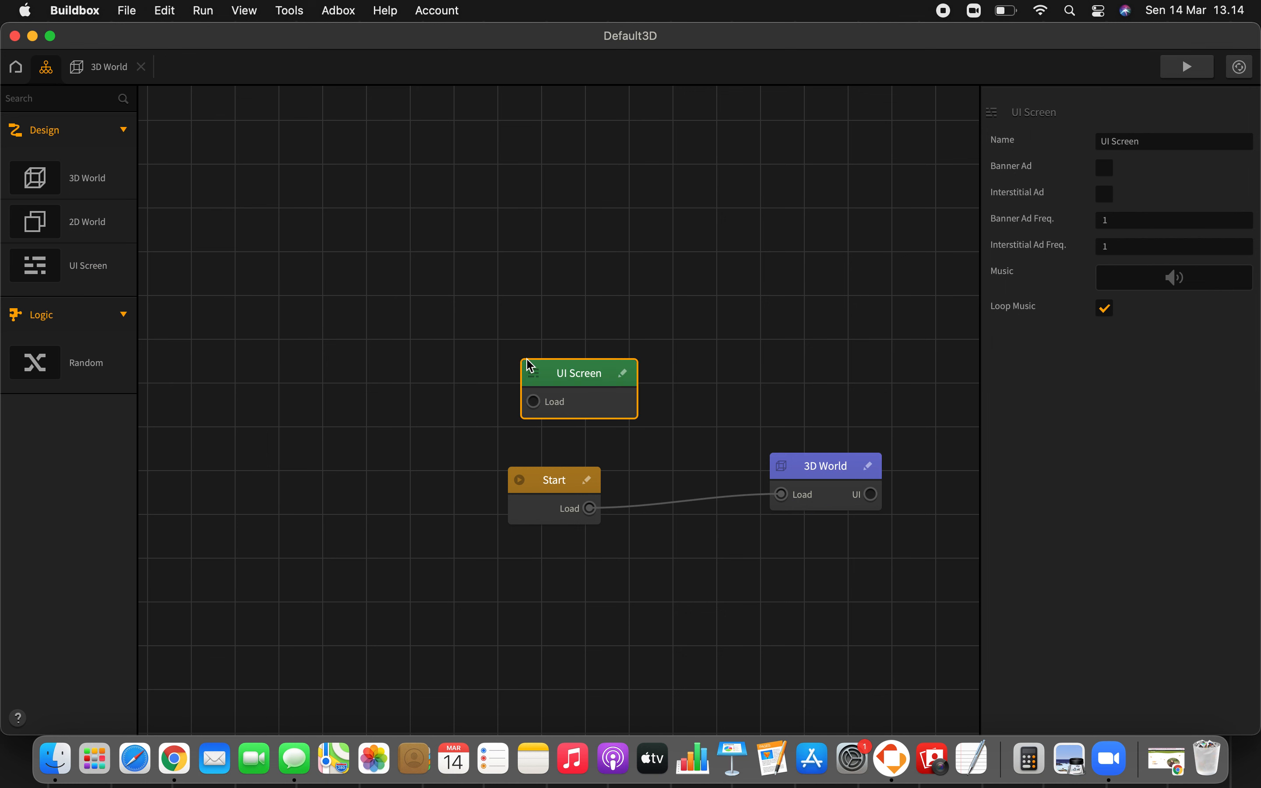
{"action": "left_click", "coordinate": [1148, 143]}
{"action": "type", "text": "play"}
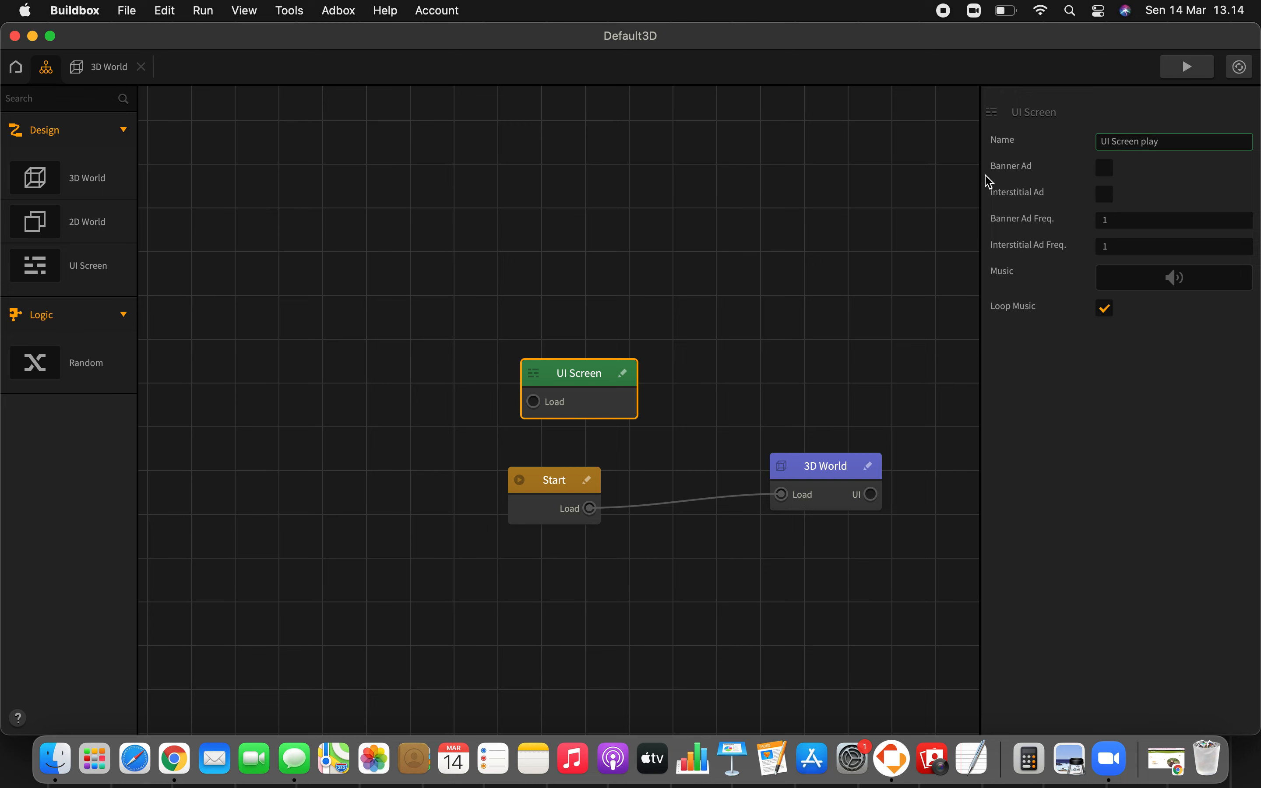
{"action": "left_click", "coordinate": [723, 296]}
Step: Open the UI Screen play editor and, in the Font Editor, rename the default font entry "kg happy solid"
{"action": "double_click", "coordinate": [591, 374]}
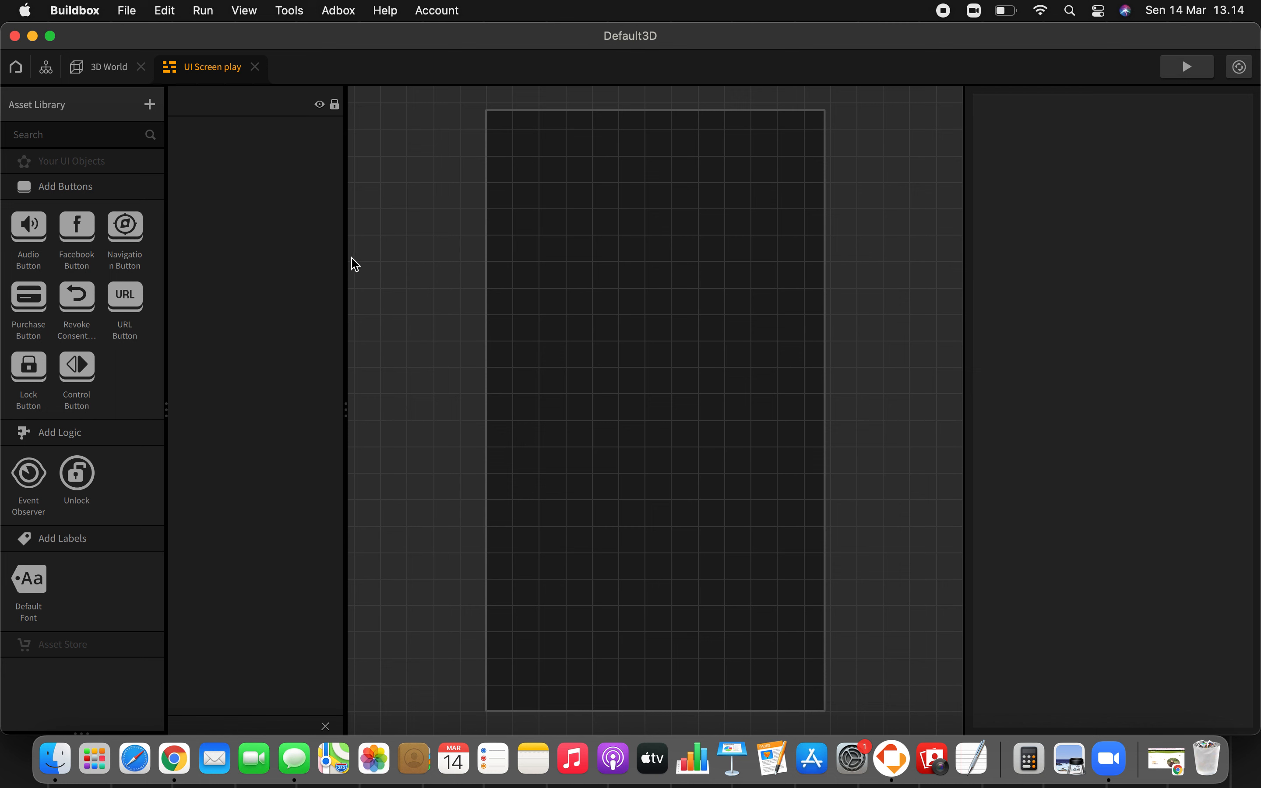
{"action": "left_click", "coordinate": [290, 14]}
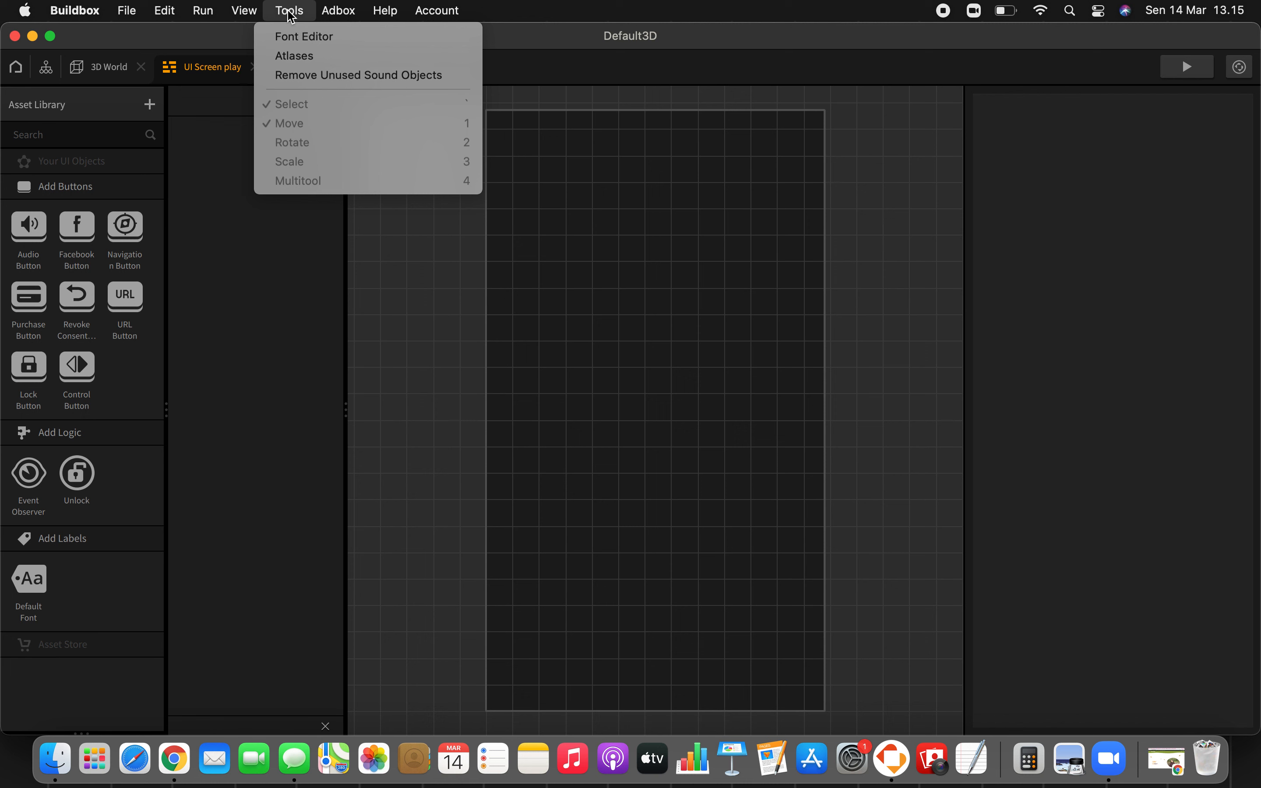
{"action": "left_click", "coordinate": [296, 36]}
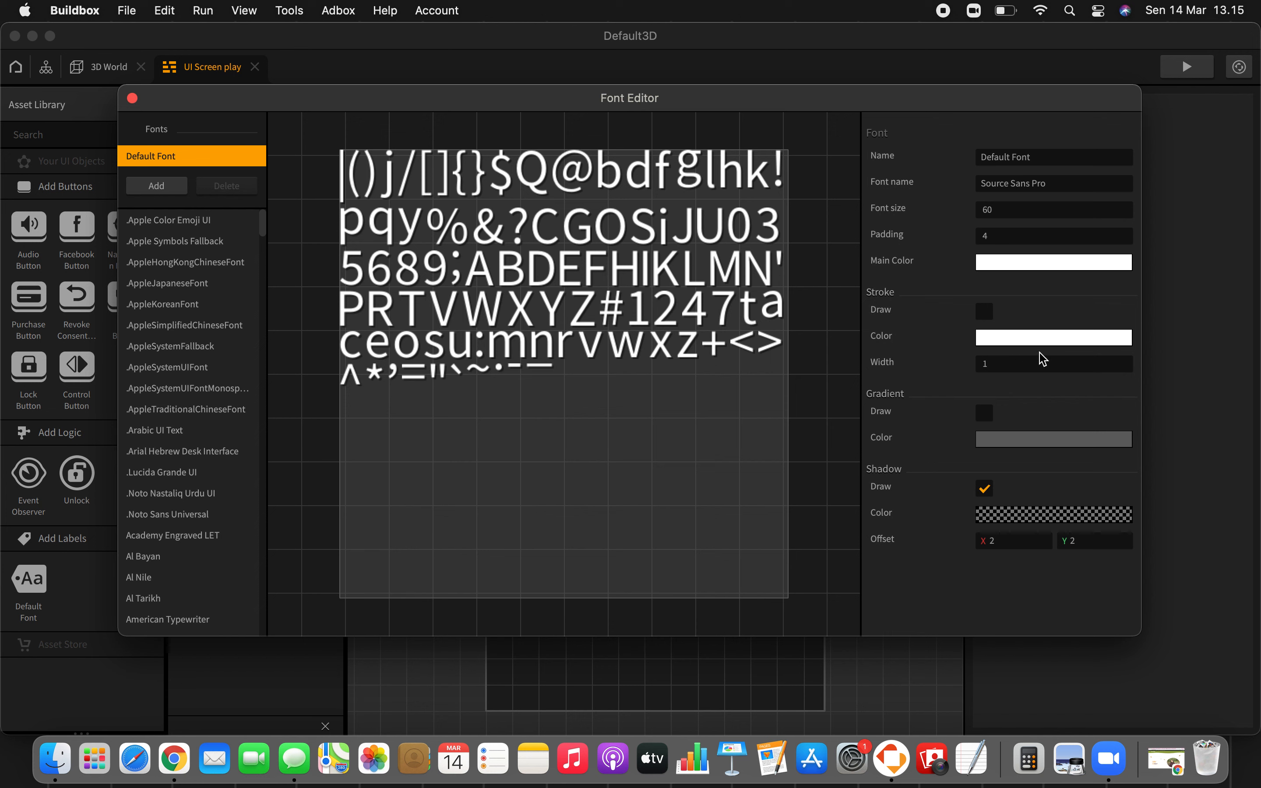
{"action": "left_click", "coordinate": [1021, 158]}
{"action": "type", "text": "kg happ"}
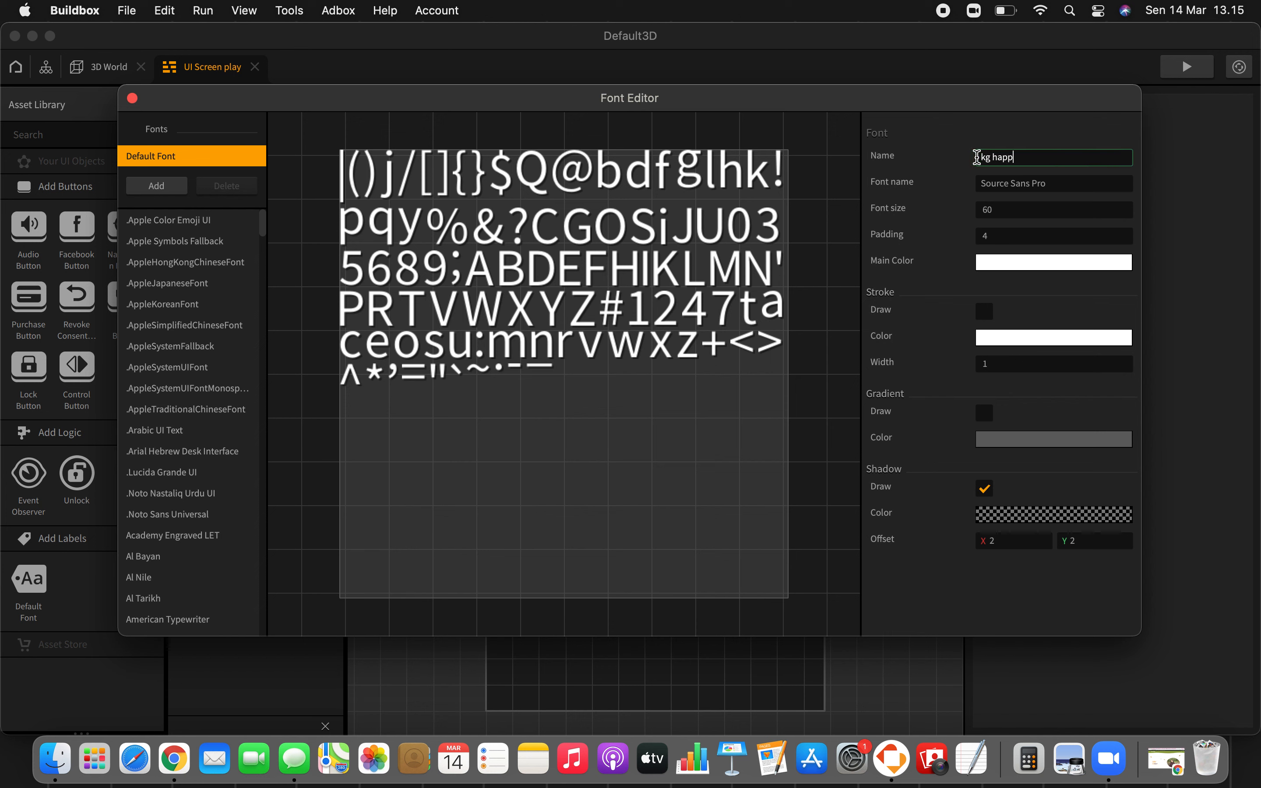
{"action": "type", "text": "y solid"}
{"action": "key", "text": "Return"}
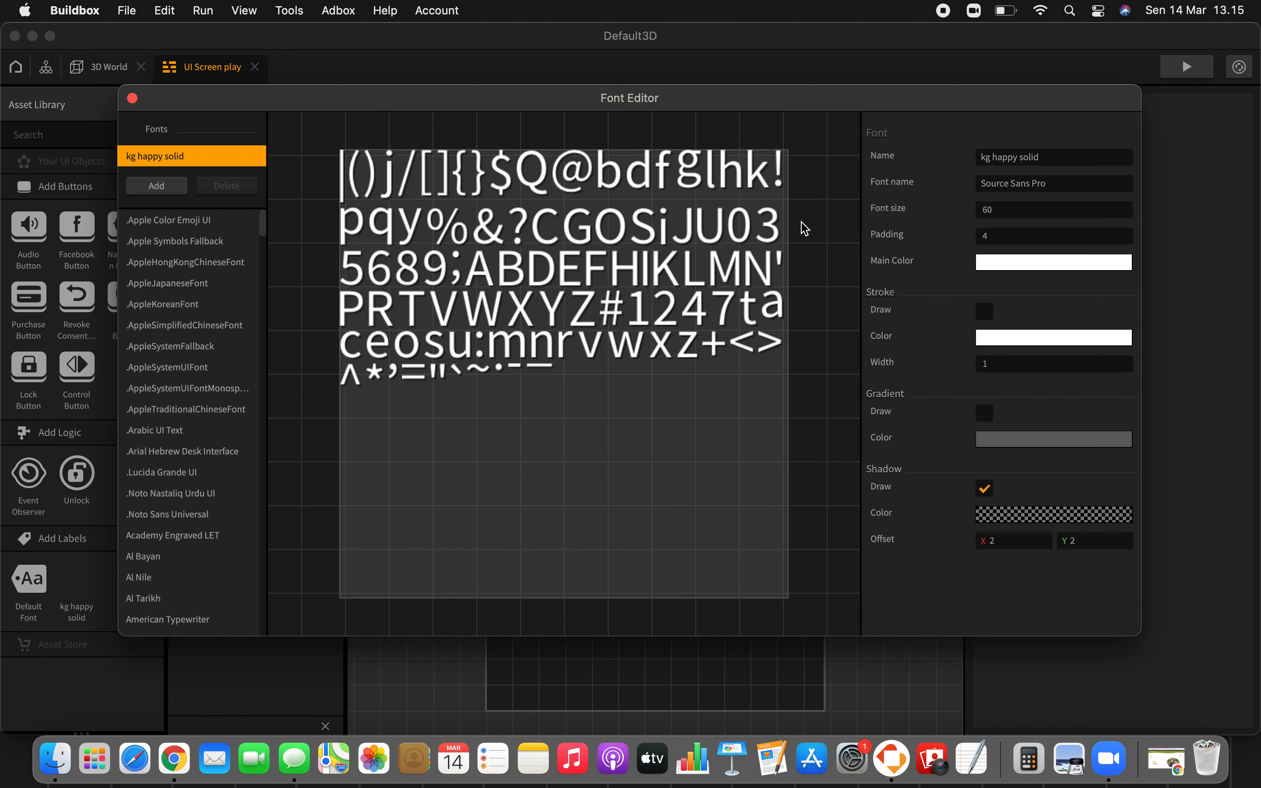
Step: Set the font entry's typeface to "kg happy solid" in place of Source Sans Pro
{"action": "left_click", "coordinate": [1061, 186]}
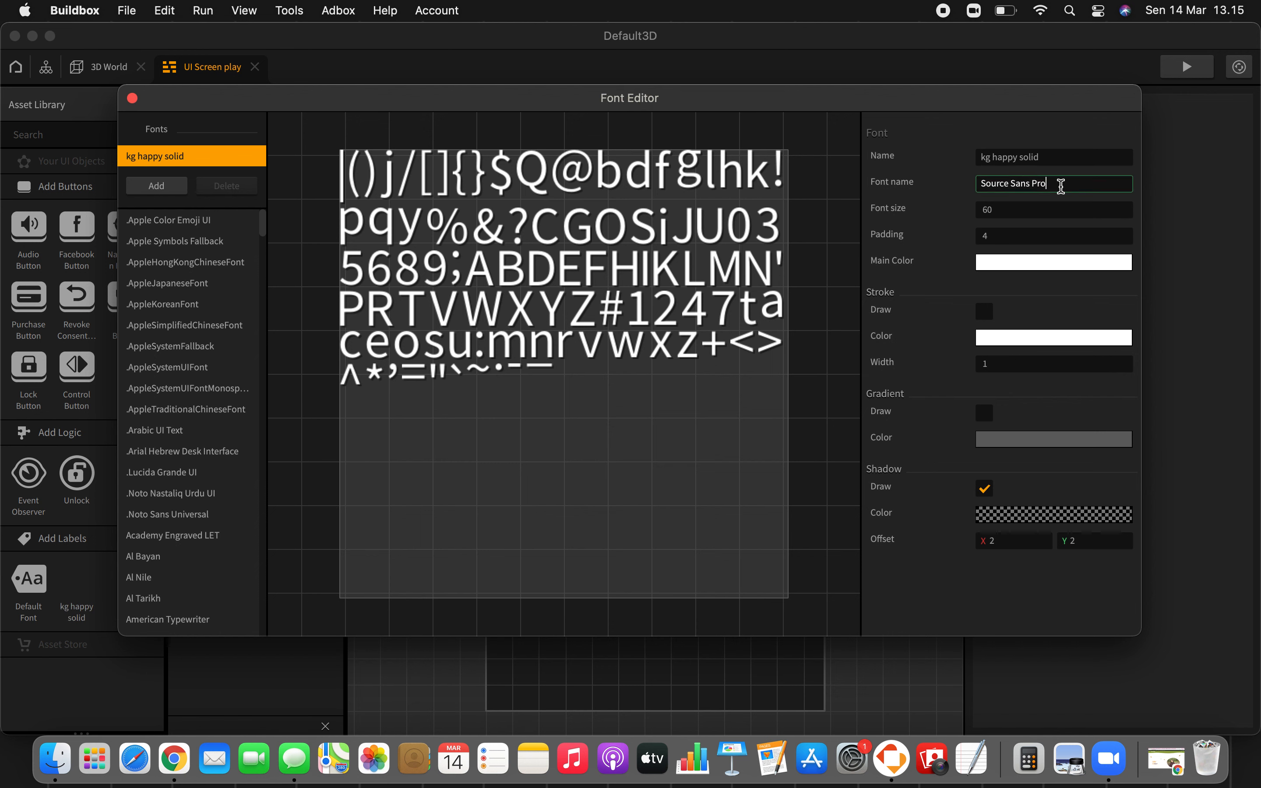
{"action": "left_click_drag", "start_coordinate": [1061, 186], "coordinate": [965, 187]}
{"action": "type", "text": "kg happy solid"}
Step: Append "putih" to the font entry's name
{"action": "left_click", "coordinate": [1092, 154]}
{"action": "type", "text": "putih"}
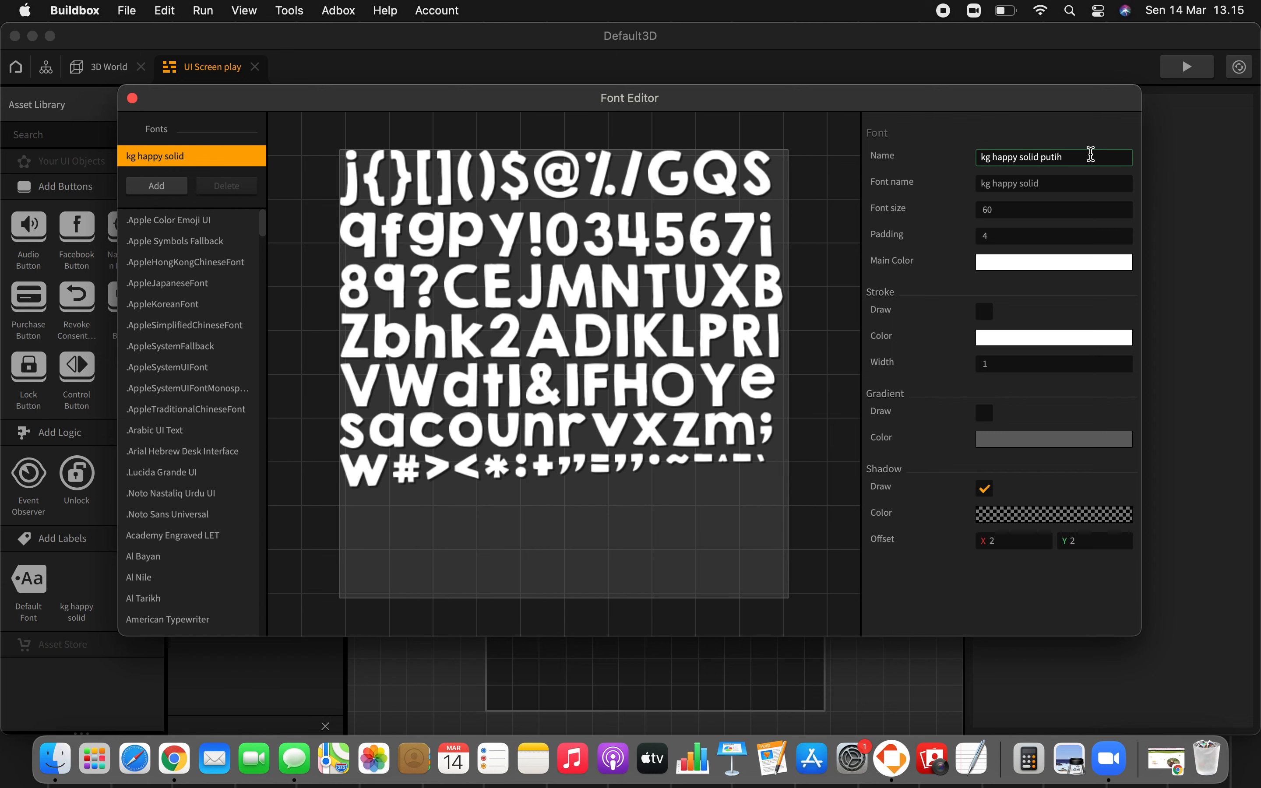
{"action": "key", "text": "Return"}
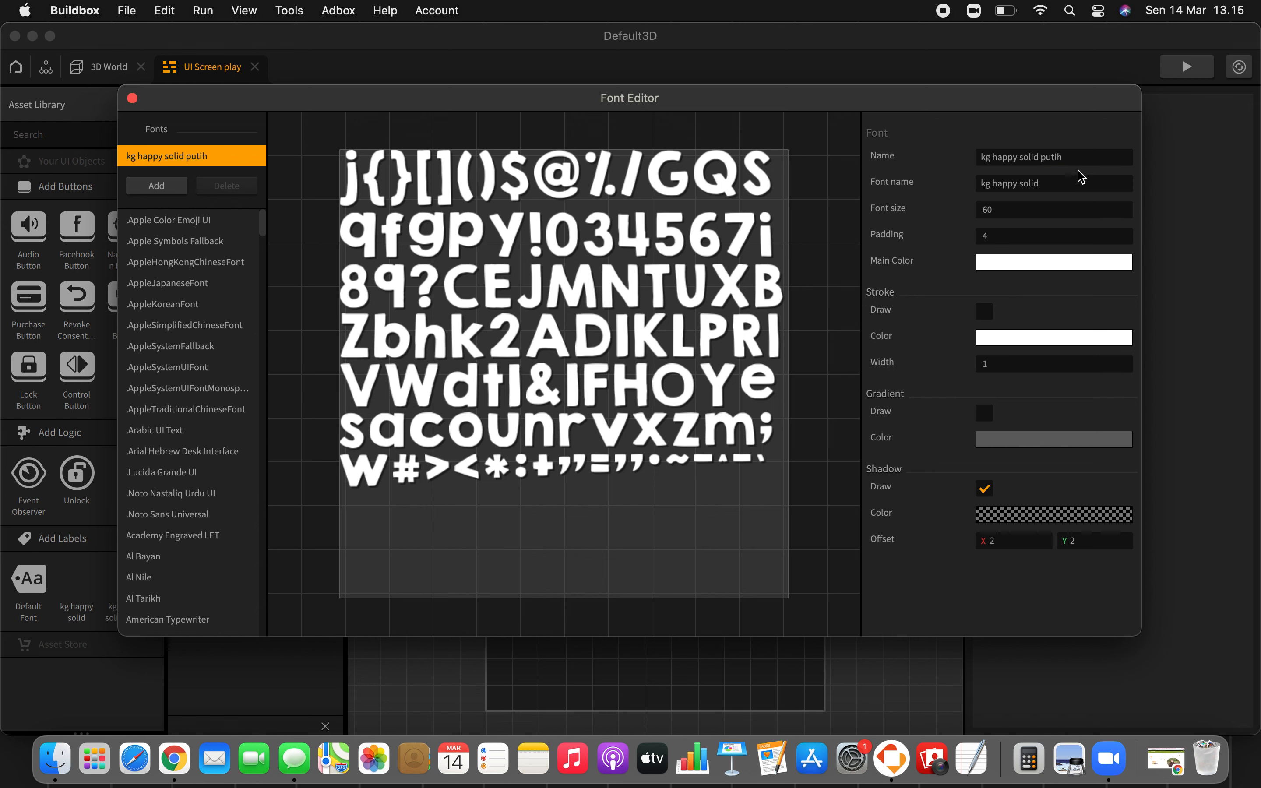
Step: Change the last word of the font entry's name so that it reads "kg happy solid white"
{"action": "left_click_drag", "start_coordinate": [1069, 156], "coordinate": [1044, 152]}
{"action": "type", "text": "white"}
{"action": "key", "text": "Return"}
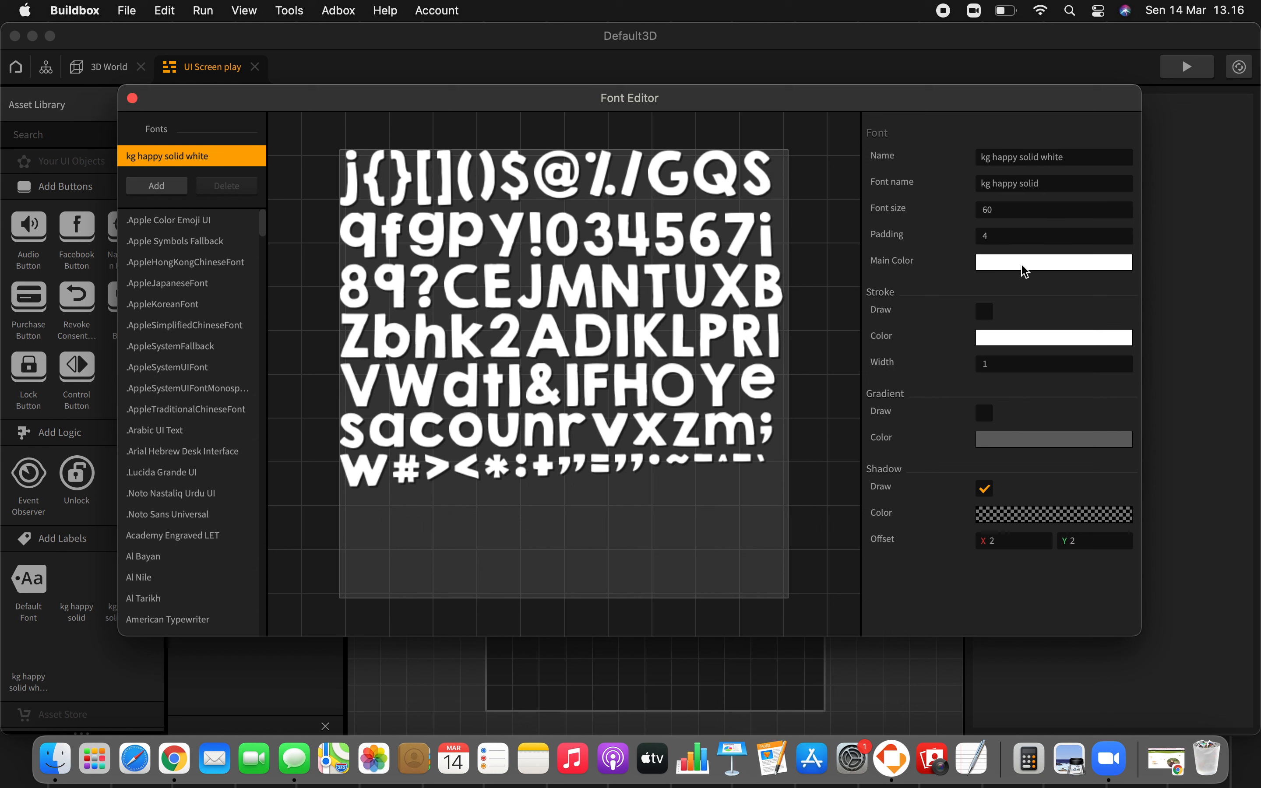
Step: Add a second font entry and set its typeface to "kg happy solid"
{"action": "left_click", "coordinate": [165, 190]}
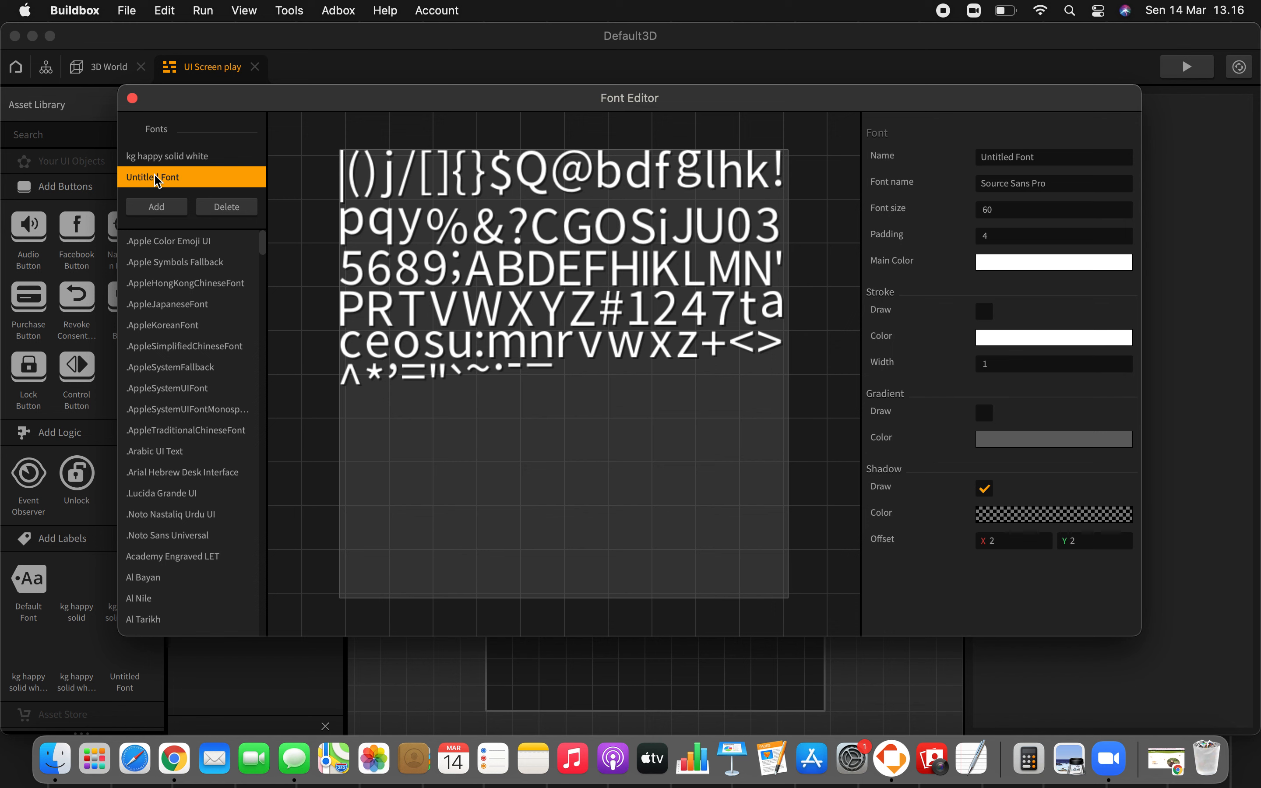
{"action": "left_click", "coordinate": [1069, 184]}
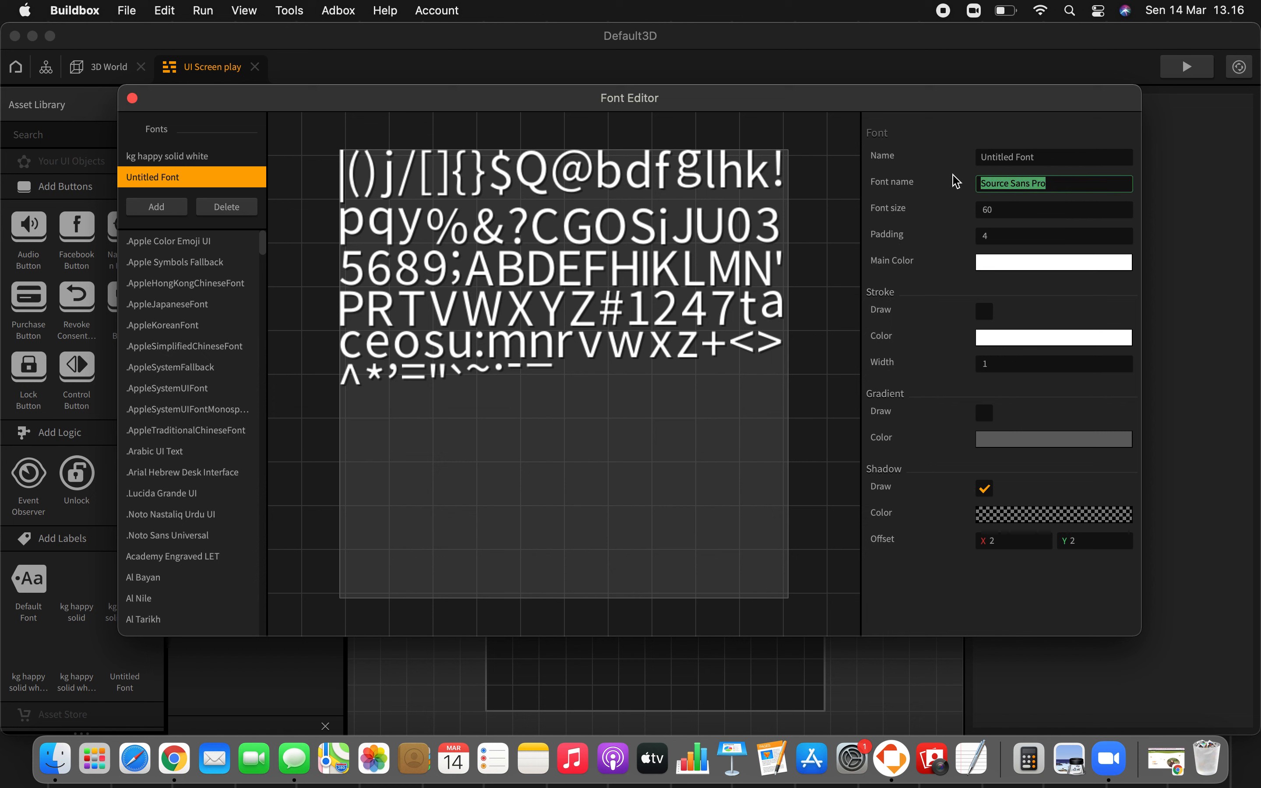
{"action": "type", "text": "kg happy solid"}
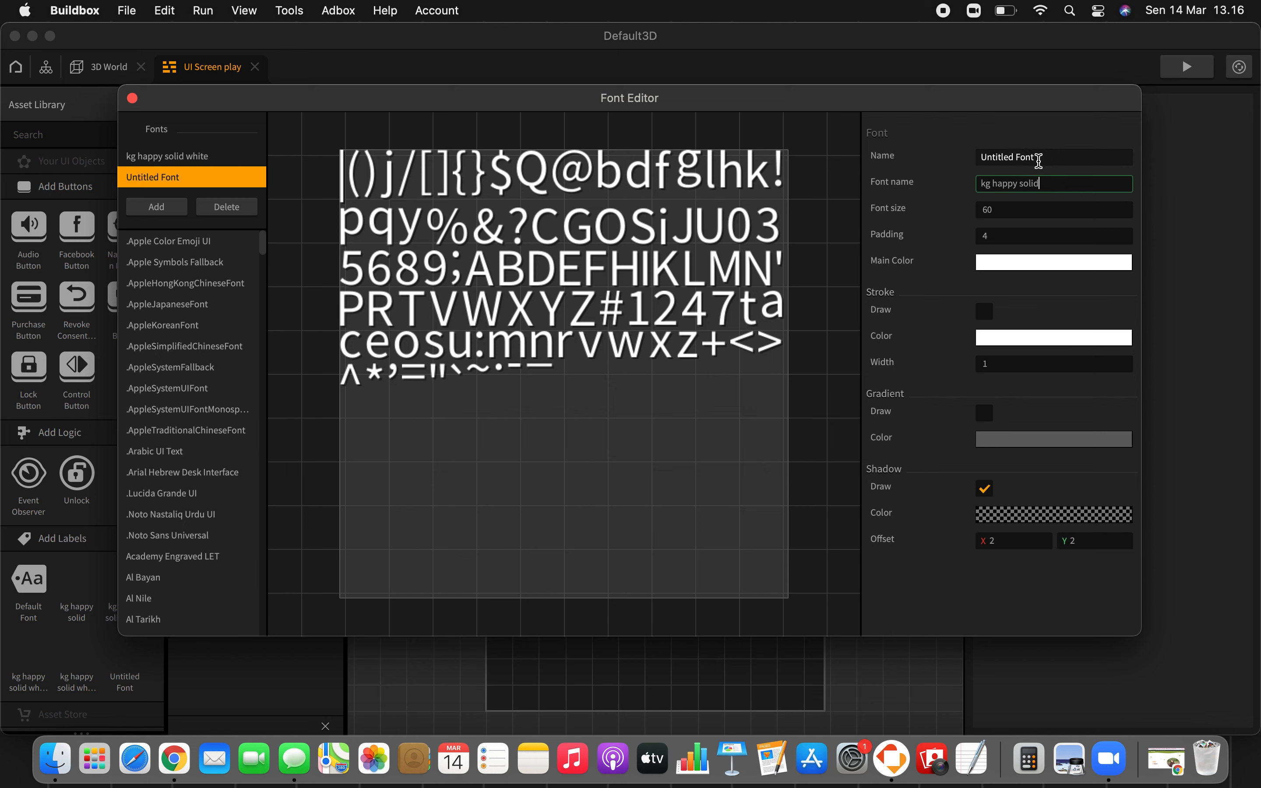
Step: Name the second font entry "kg happy solid black"
{"action": "left_click", "coordinate": [1039, 161]}
{"action": "left_click_drag", "start_coordinate": [1083, 158], "coordinate": [977, 159]}
{"action": "type", "text": "k"}
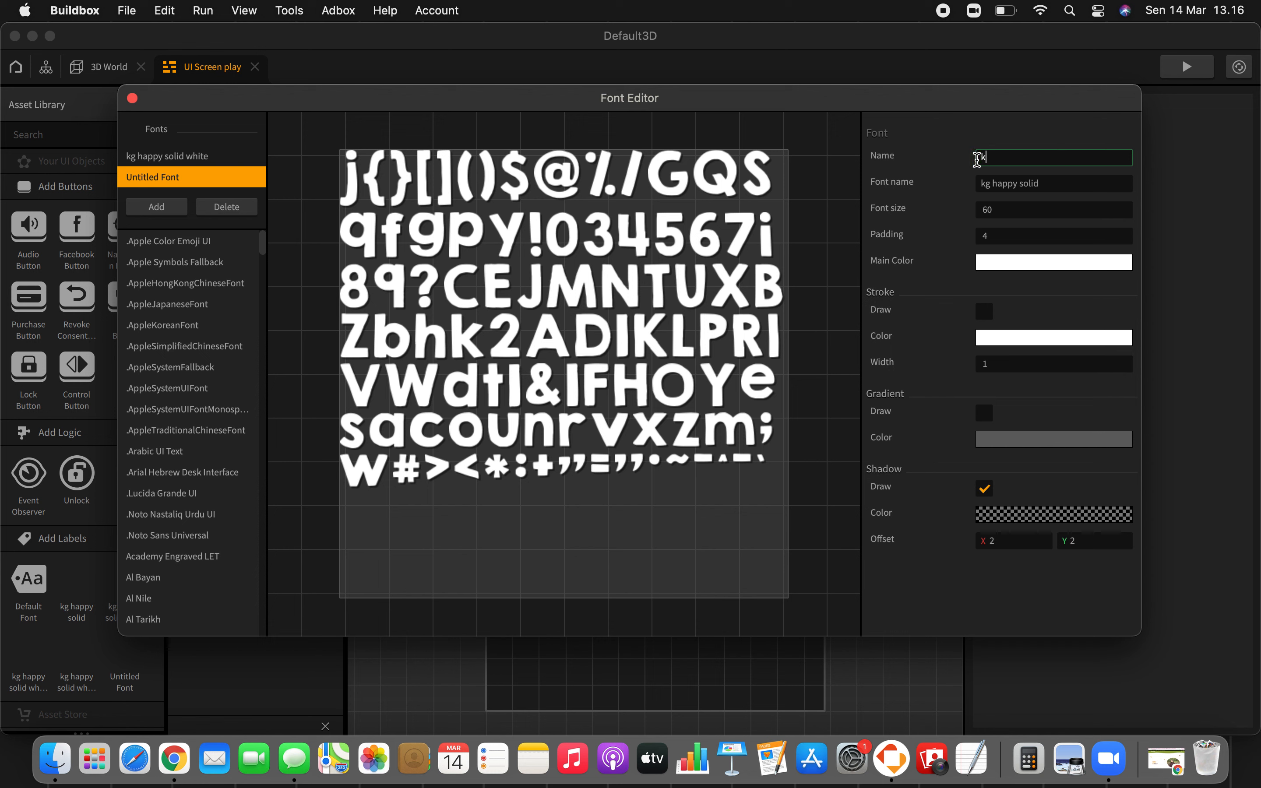
{"action": "type", "text": "g happy solid black"}
{"action": "key", "text": "Return"}
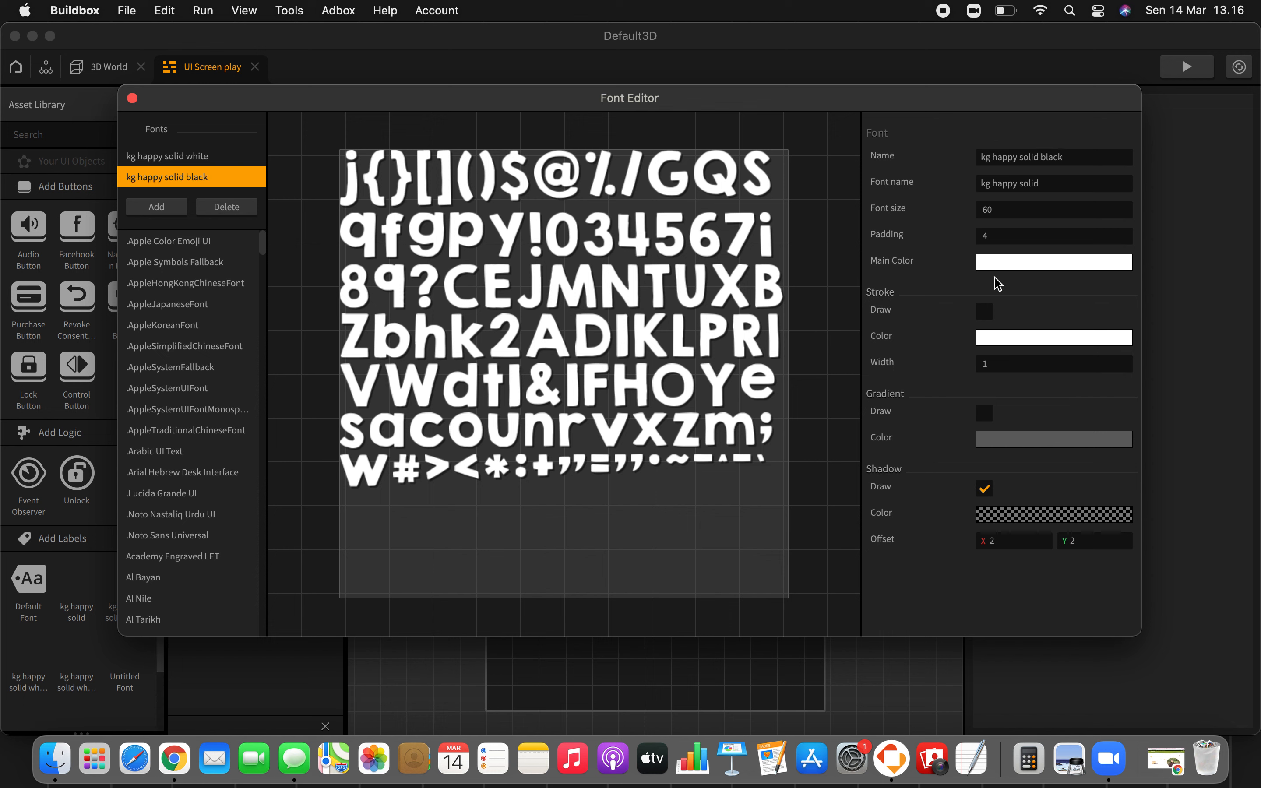
Step: Try black as the second font's main color, and apply a dark gray at 100% opacity instead
{"action": "left_click", "coordinate": [995, 272]}
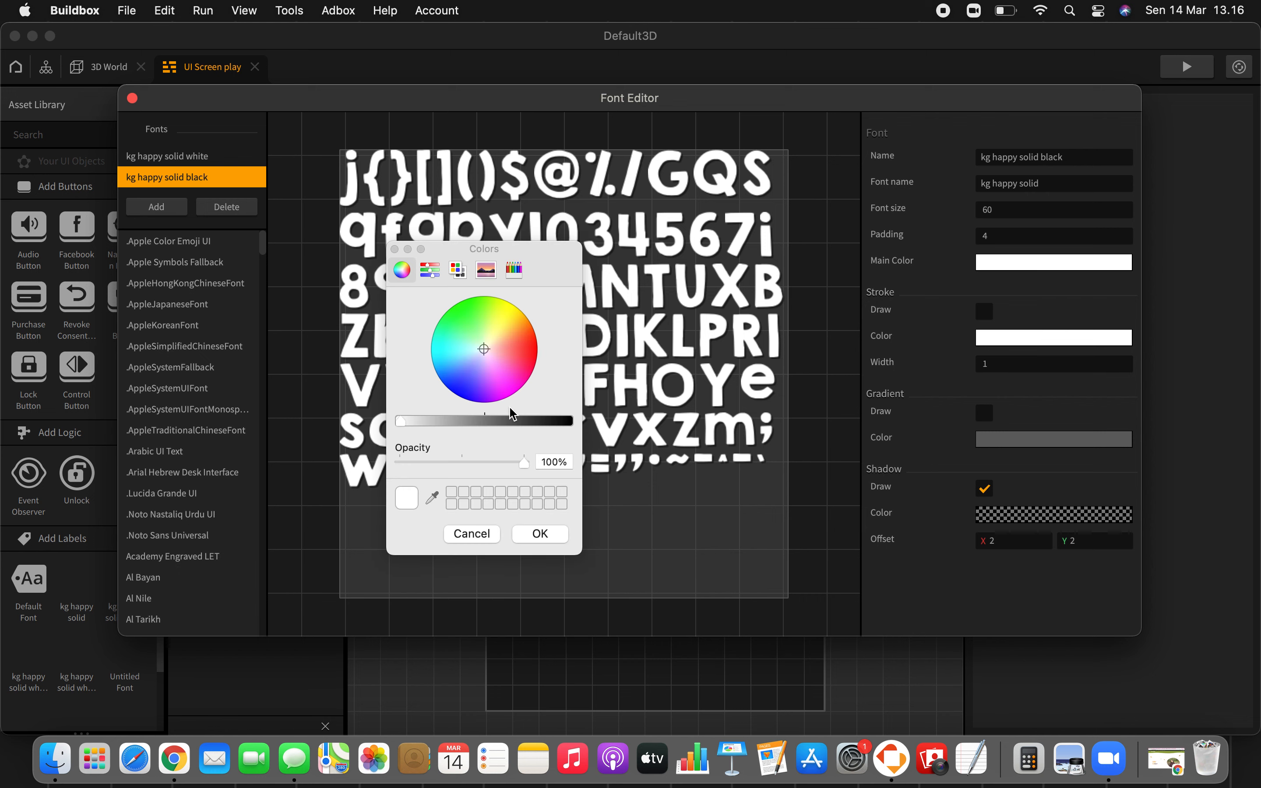
{"action": "left_click_drag", "start_coordinate": [504, 421], "coordinate": [655, 433]}
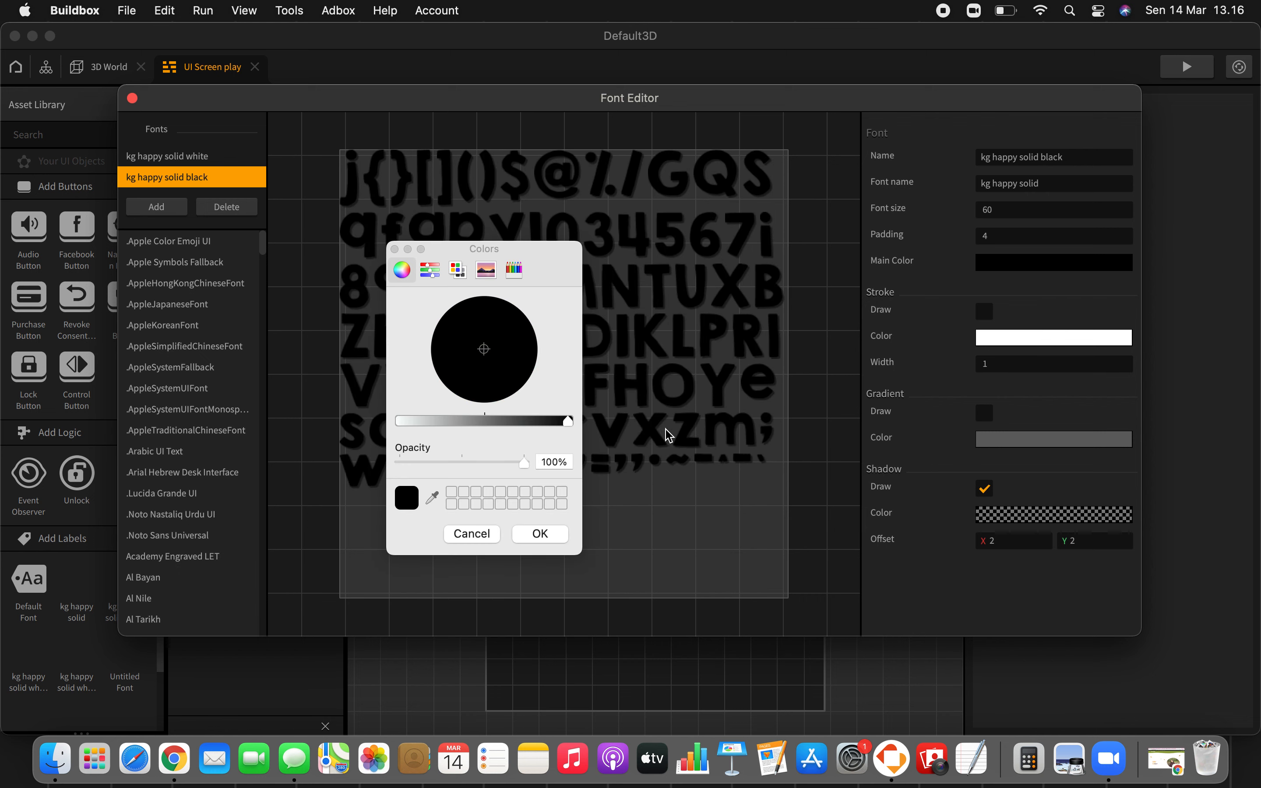
{"action": "left_click", "coordinate": [516, 422]}
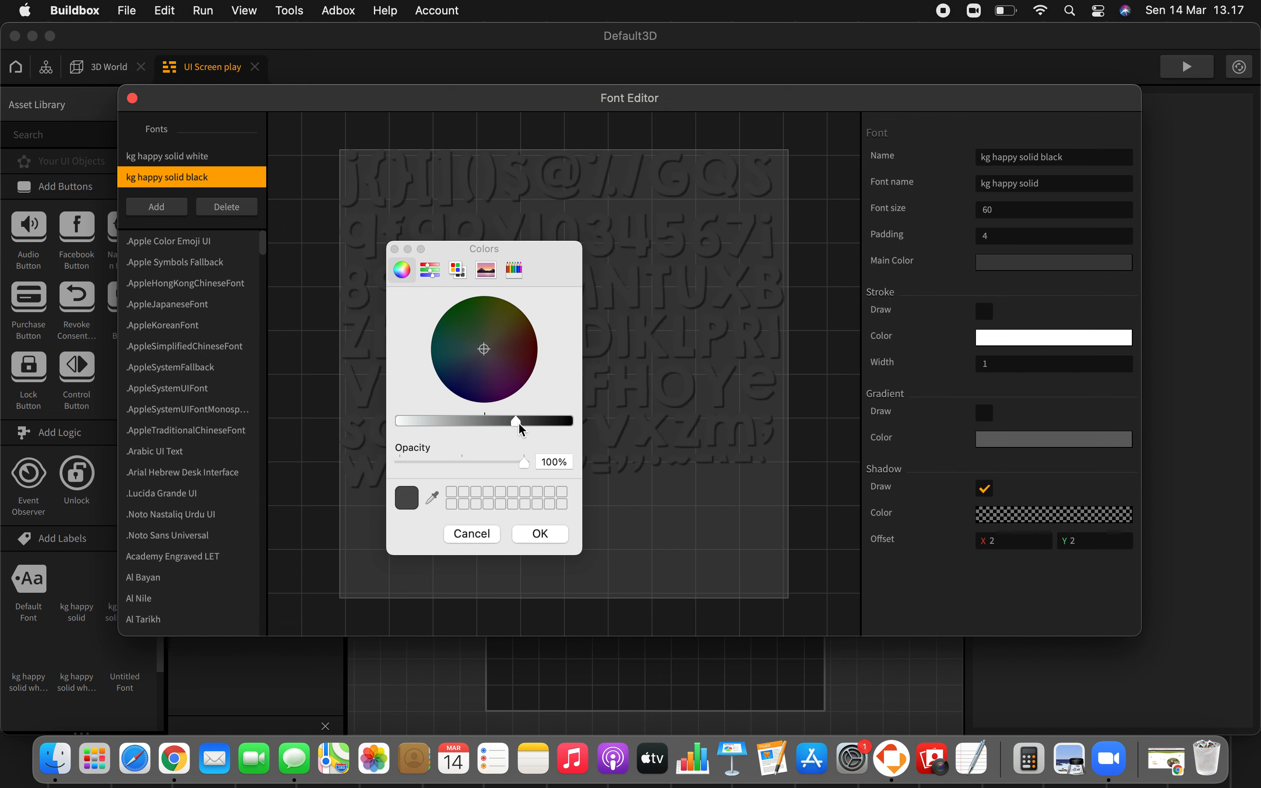
{"action": "left_click", "coordinate": [540, 533]}
Step: Rename the second font entry "kg happy solid gray" to match its color
{"action": "left_click", "coordinate": [1091, 159]}
{"action": "key", "text": "shift+Left"}
{"action": "key", "text": "shift+Left"}
{"action": "key", "text": "shift+Left"}
{"action": "key", "text": "shift+Left"}
{"action": "key", "text": "shift+Left"}
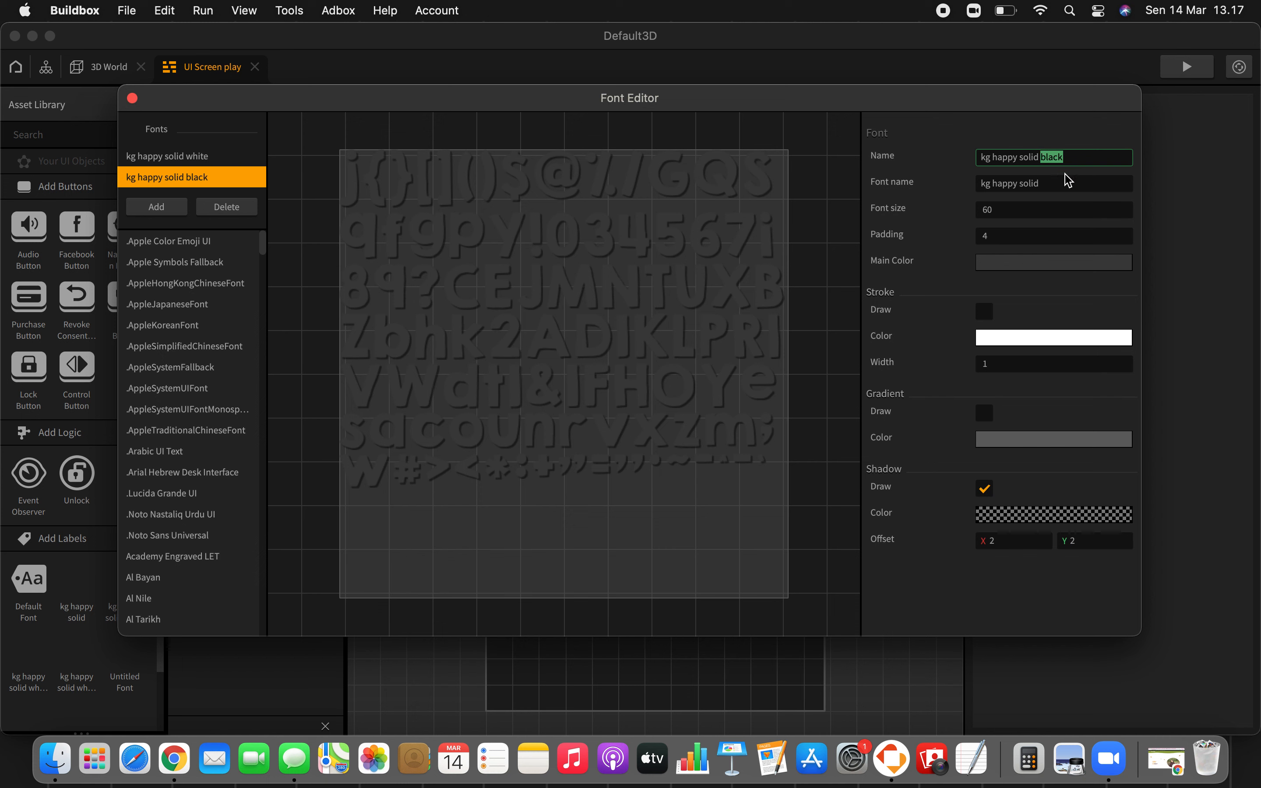
{"action": "type", "text": "gray"}
{"action": "key", "text": "Return"}
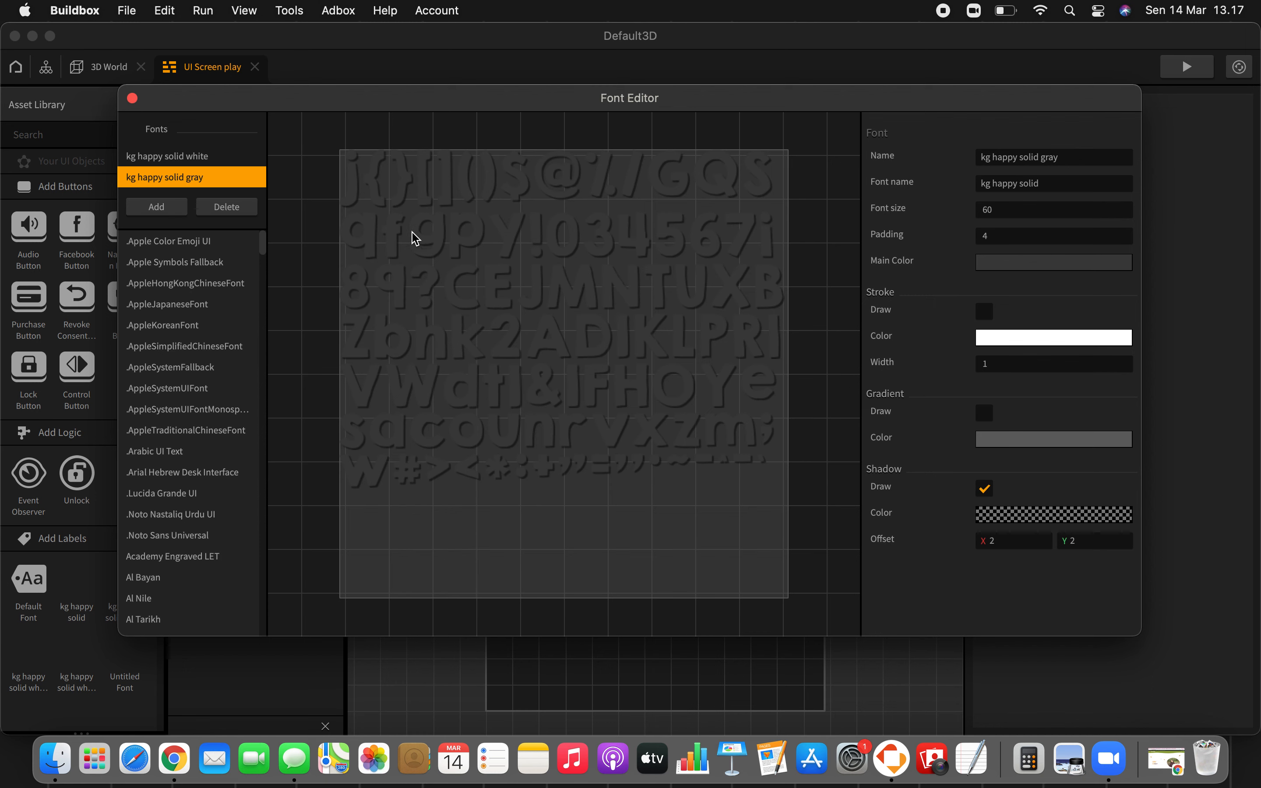
Step: Add a third font entry with default settings and close the Font Editor
{"action": "left_click", "coordinate": [181, 208]}
{"action": "left_click", "coordinate": [132, 98]}
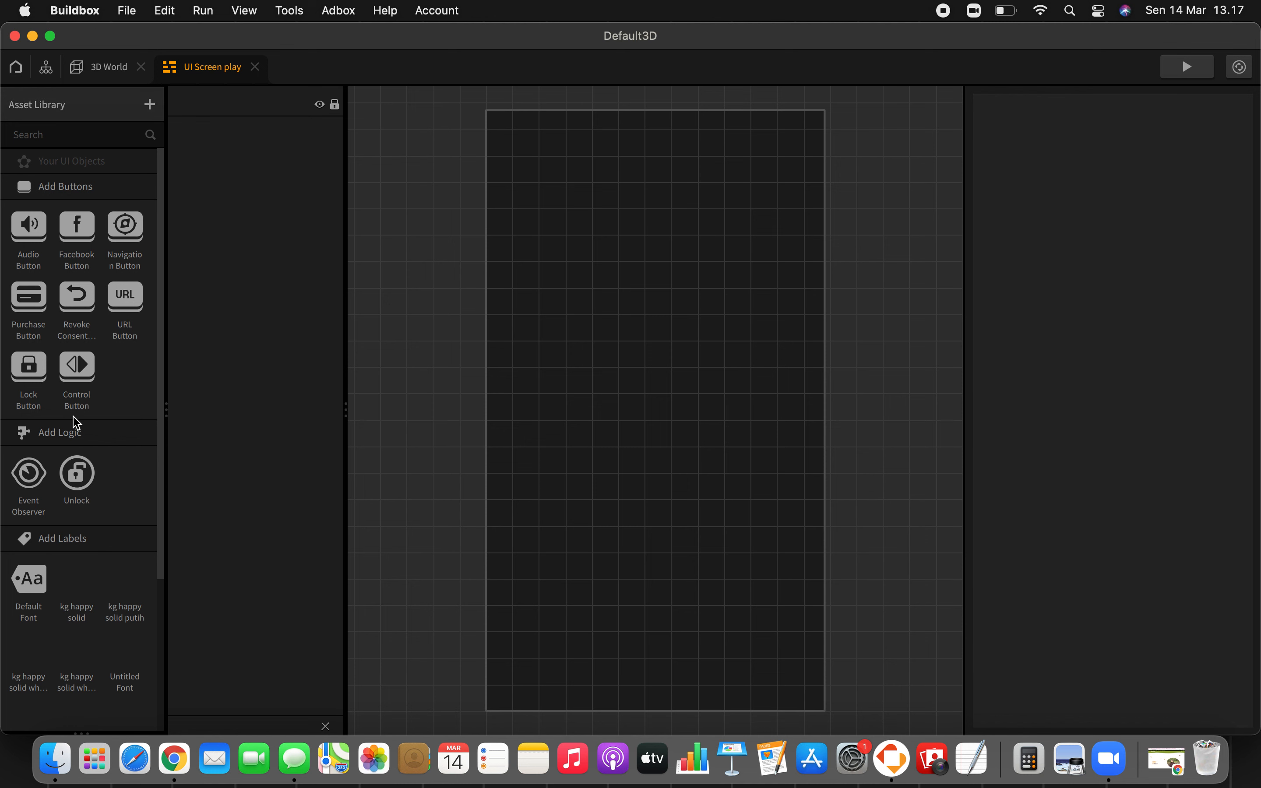
{"action": "scroll", "coordinate": [77, 423], "scroll_direction": "down", "scroll_amount": 3}
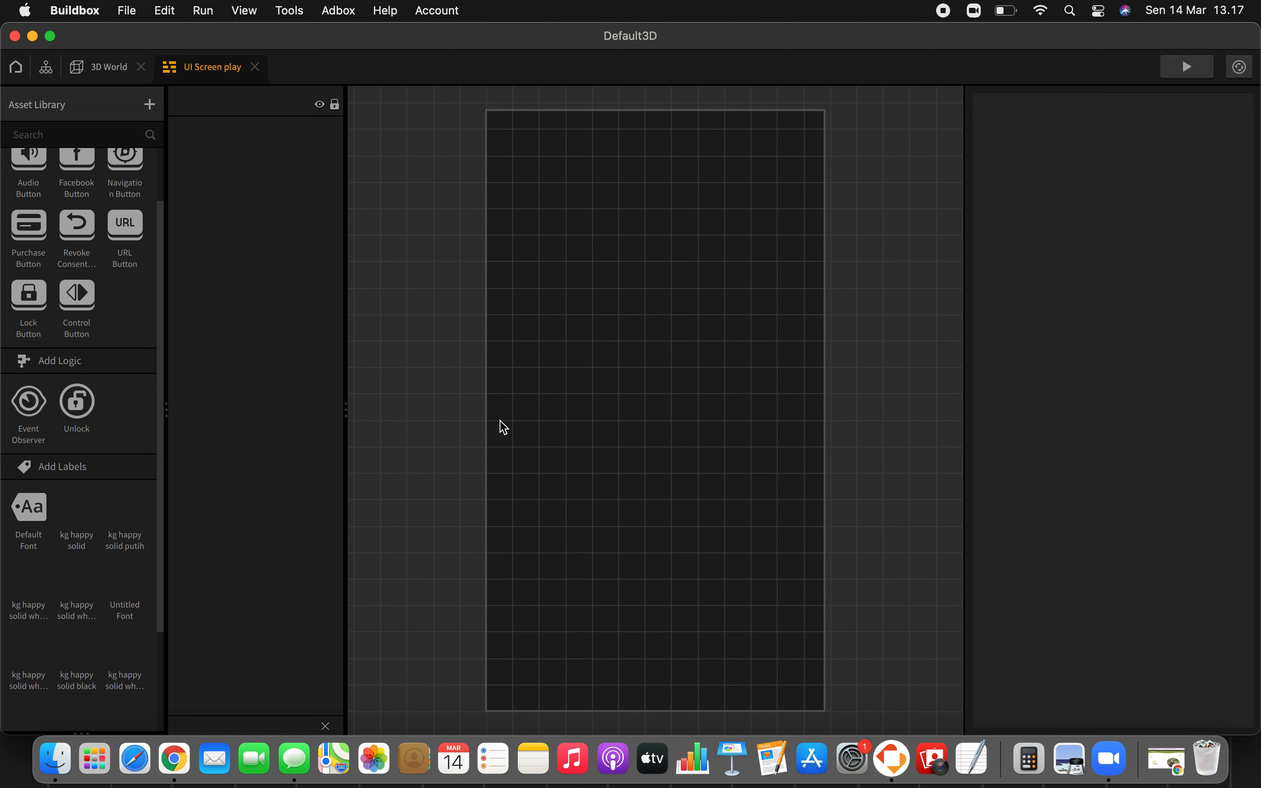
Step: Save the project as Default3D in the Buildbox folder
{"action": "key", "text": "super+s"}
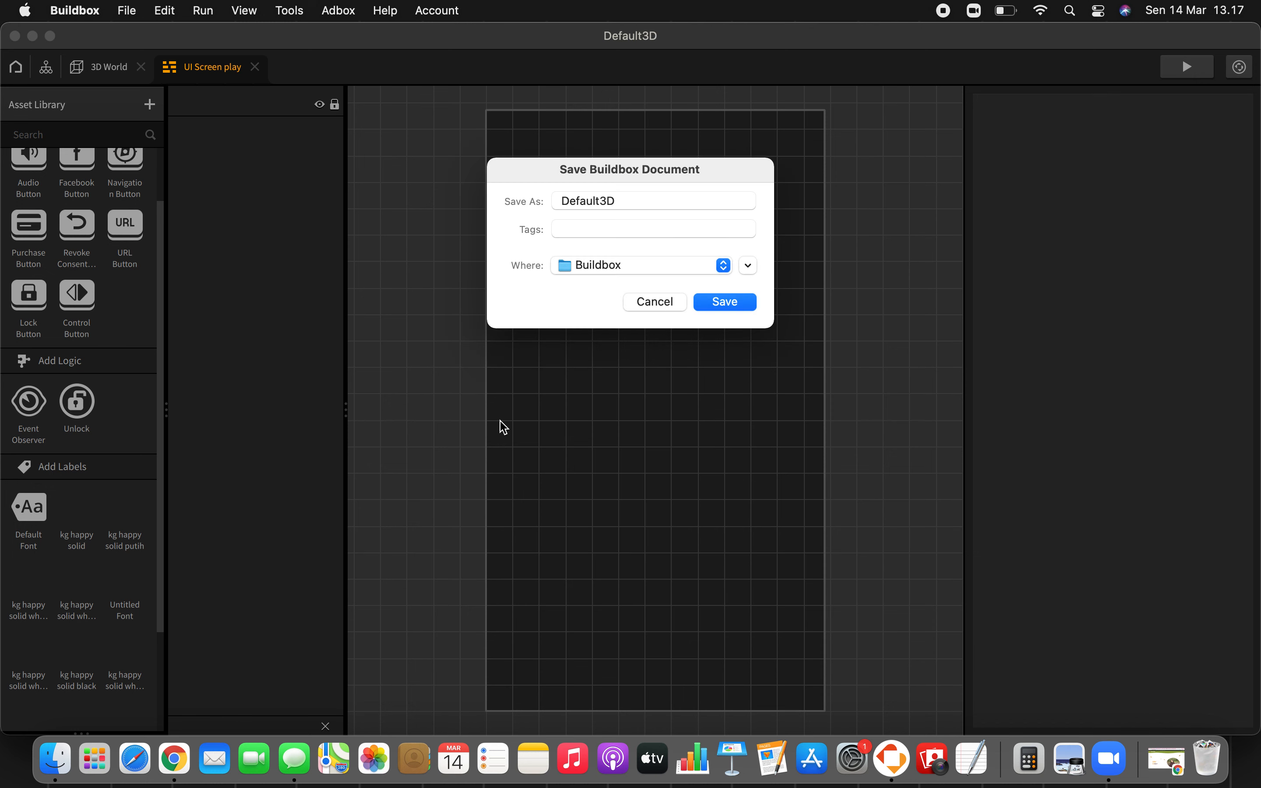
{"action": "left_click", "coordinate": [632, 208]}
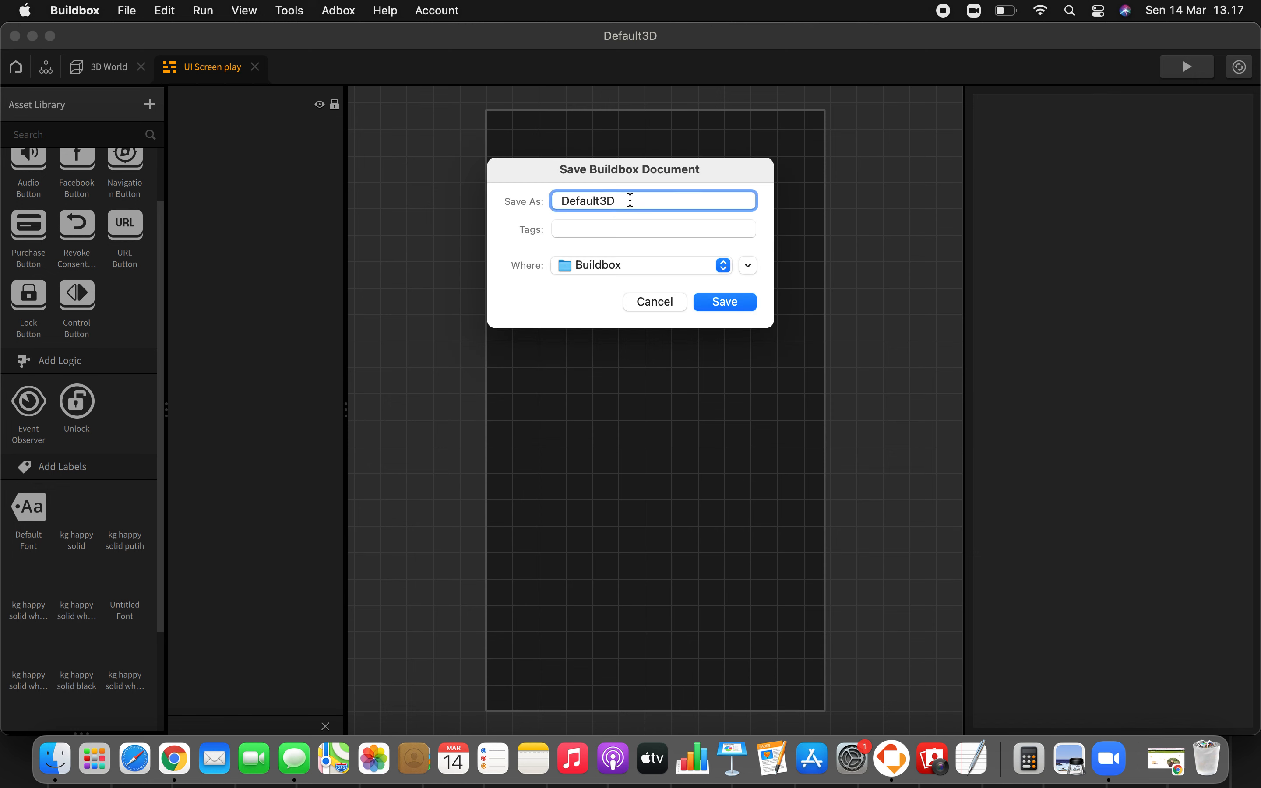
{"action": "left_click", "coordinate": [739, 304]}
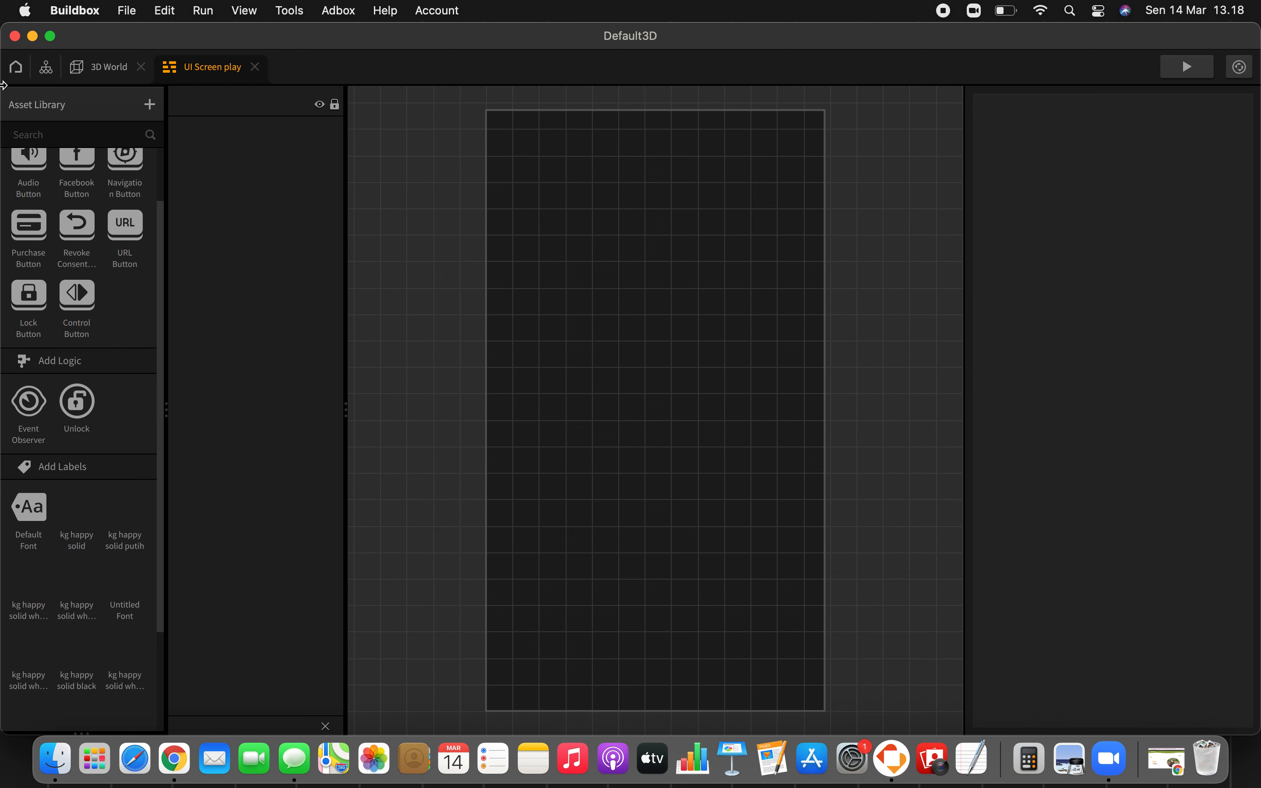
Step: Close and relaunch Buildbox, reopen the recent Default3D game, and open its UI Screen play node for editing
{"action": "left_click", "coordinate": [15, 35]}
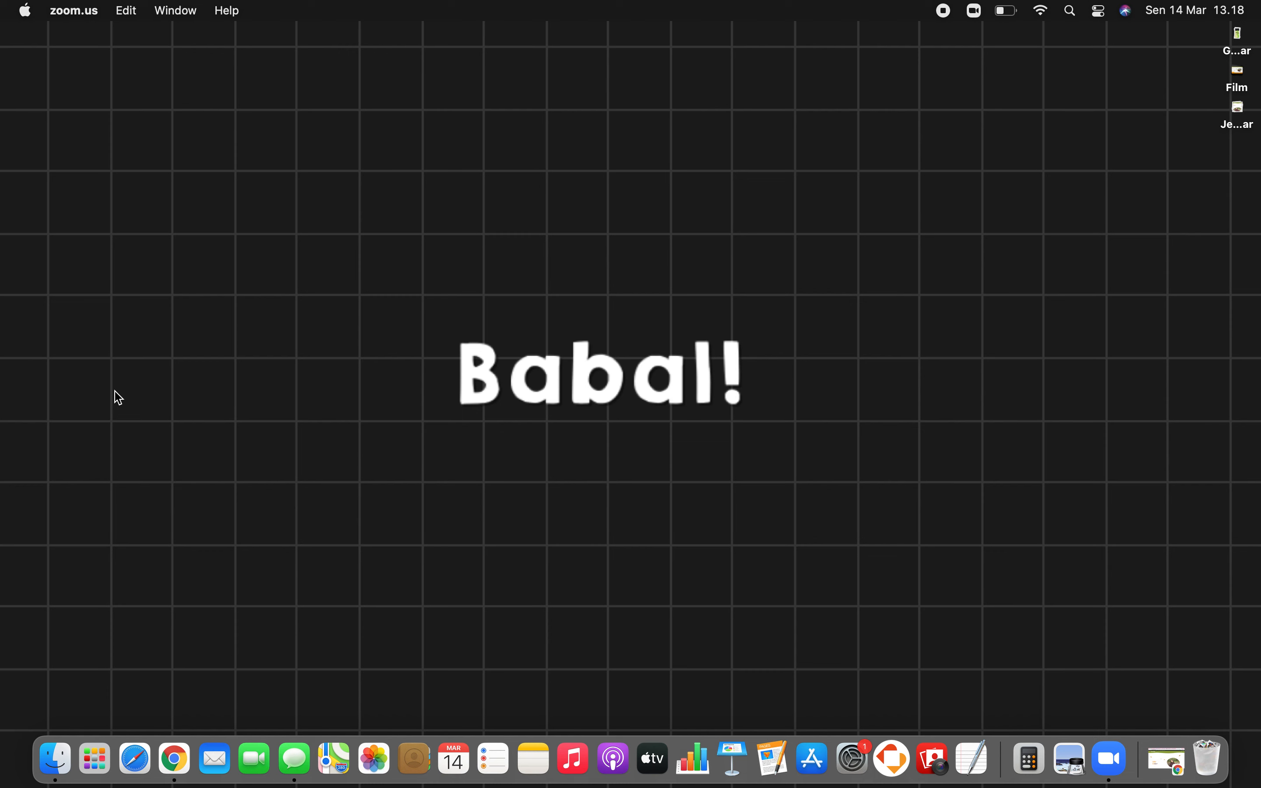
{"action": "left_click", "coordinate": [892, 757]}
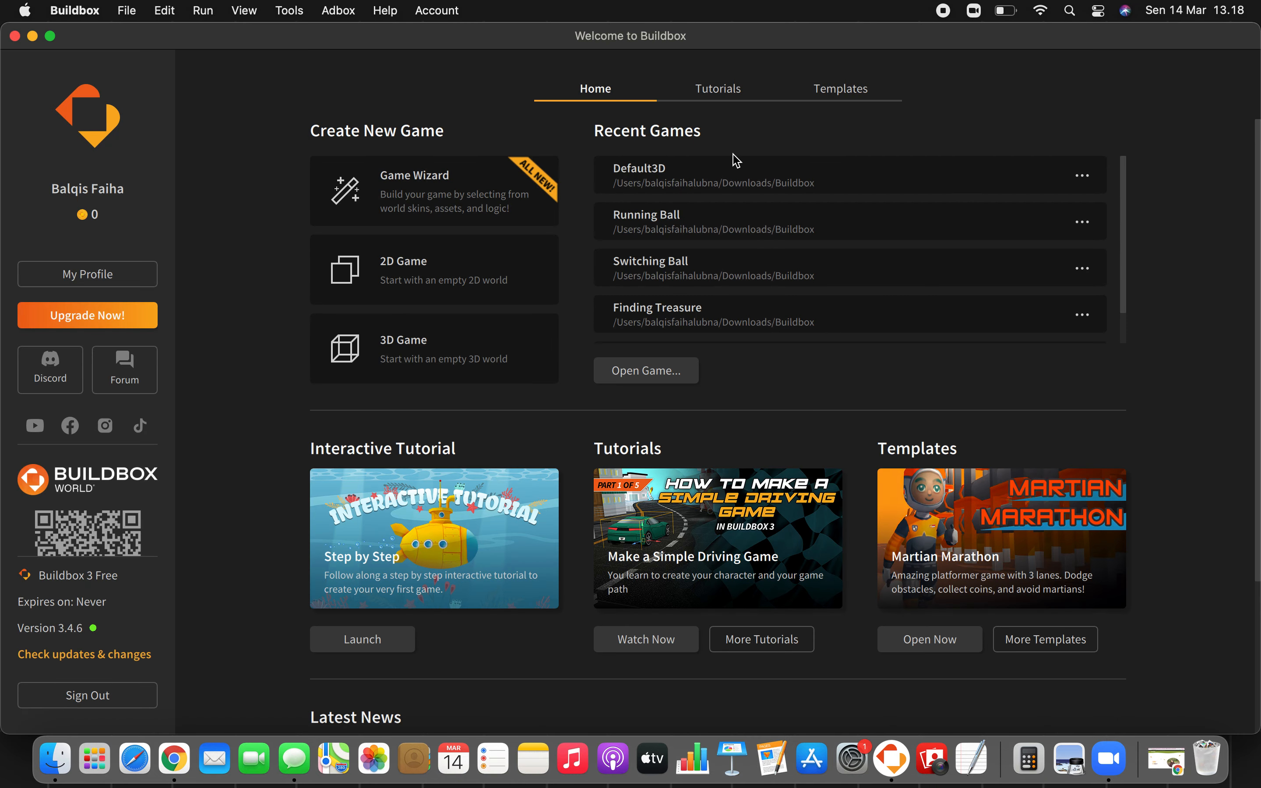
{"action": "left_click", "coordinate": [727, 185]}
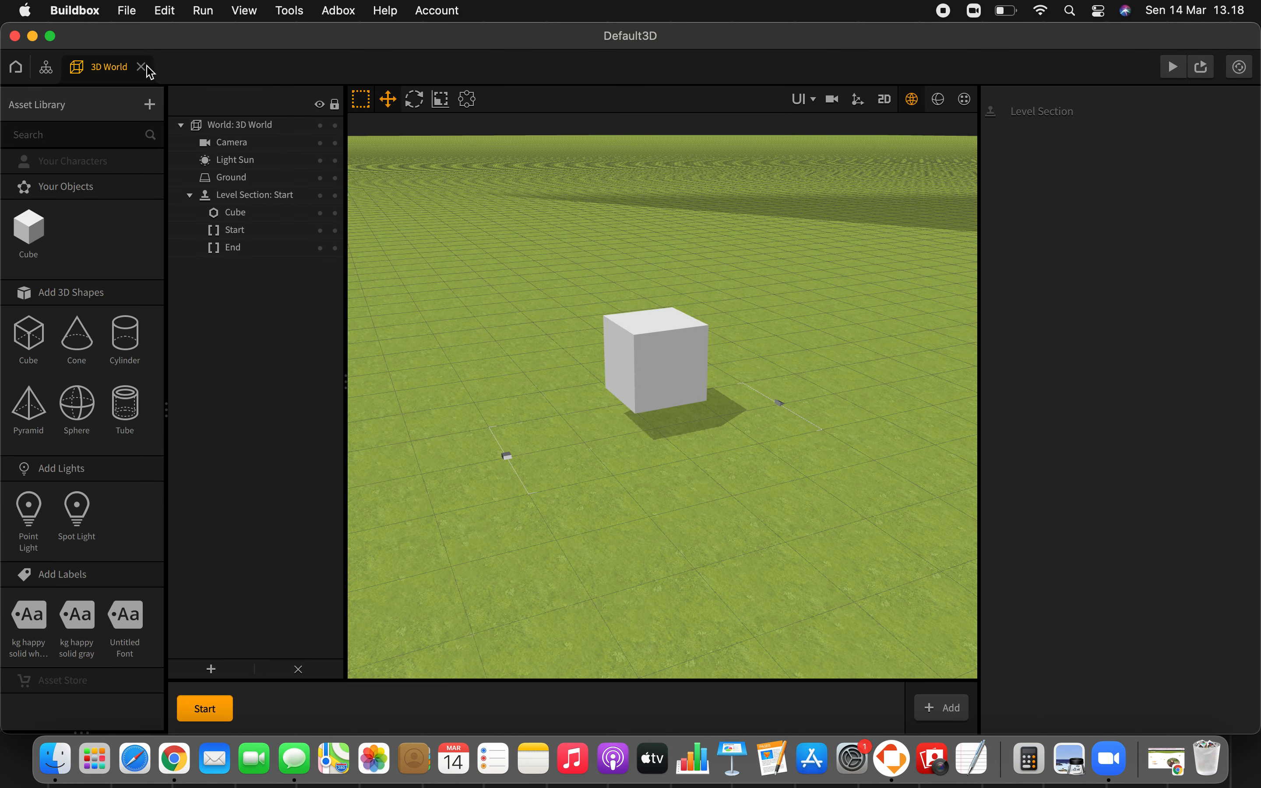
{"action": "left_click", "coordinate": [46, 66]}
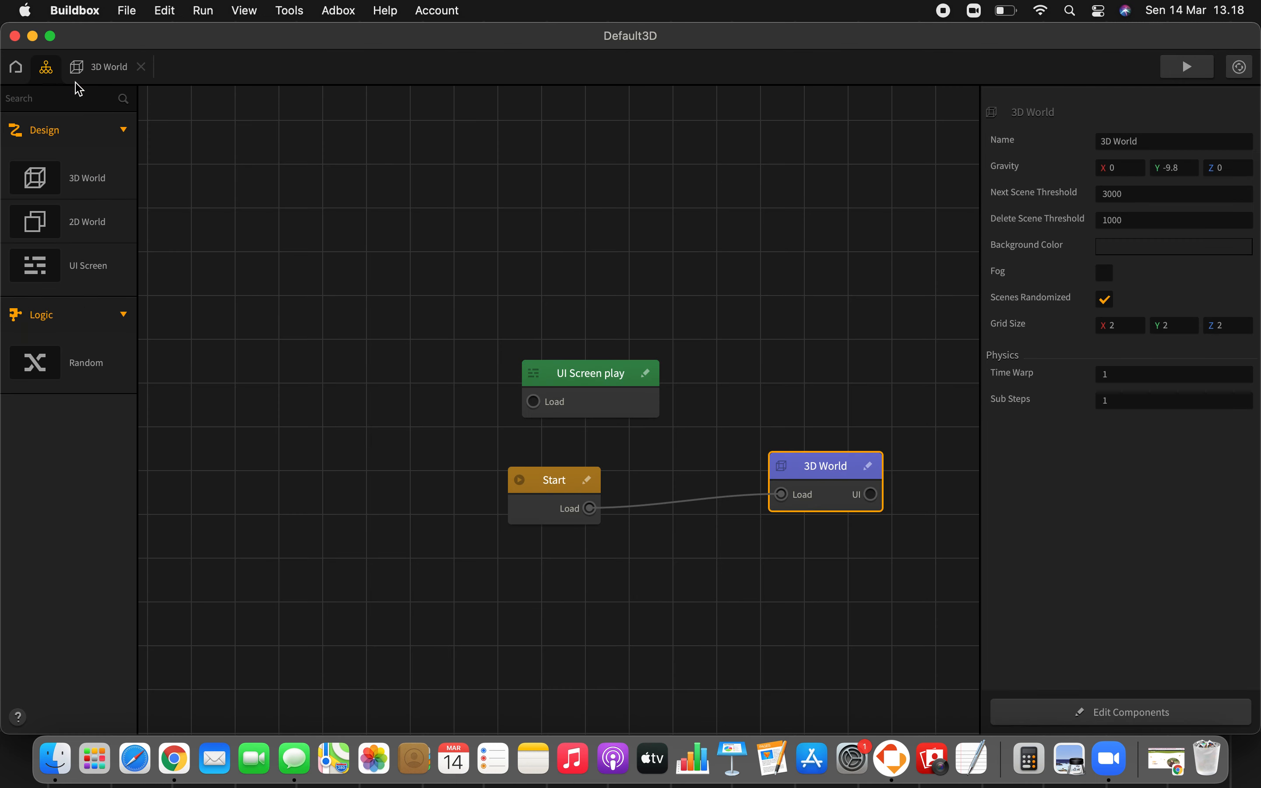
{"action": "double_click", "coordinate": [574, 388]}
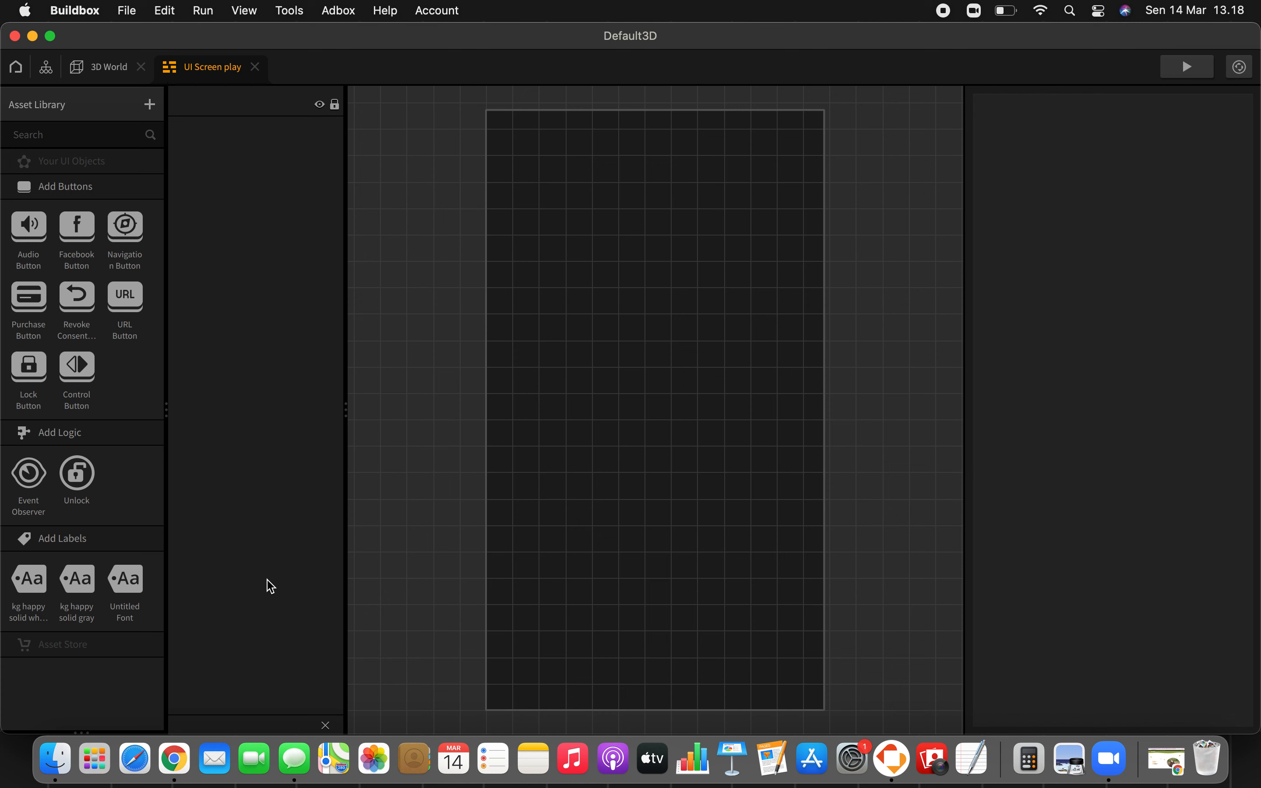
Step: Place a Navigation Button at about X 210, Y 631, a kg happy solid white label at X 318, Y 265 and a gray one at X 167, Y 451
{"action": "left_click", "coordinate": [124, 226]}
{"action": "left_click_drag", "start_coordinate": [127, 233], "coordinate": [598, 373]}
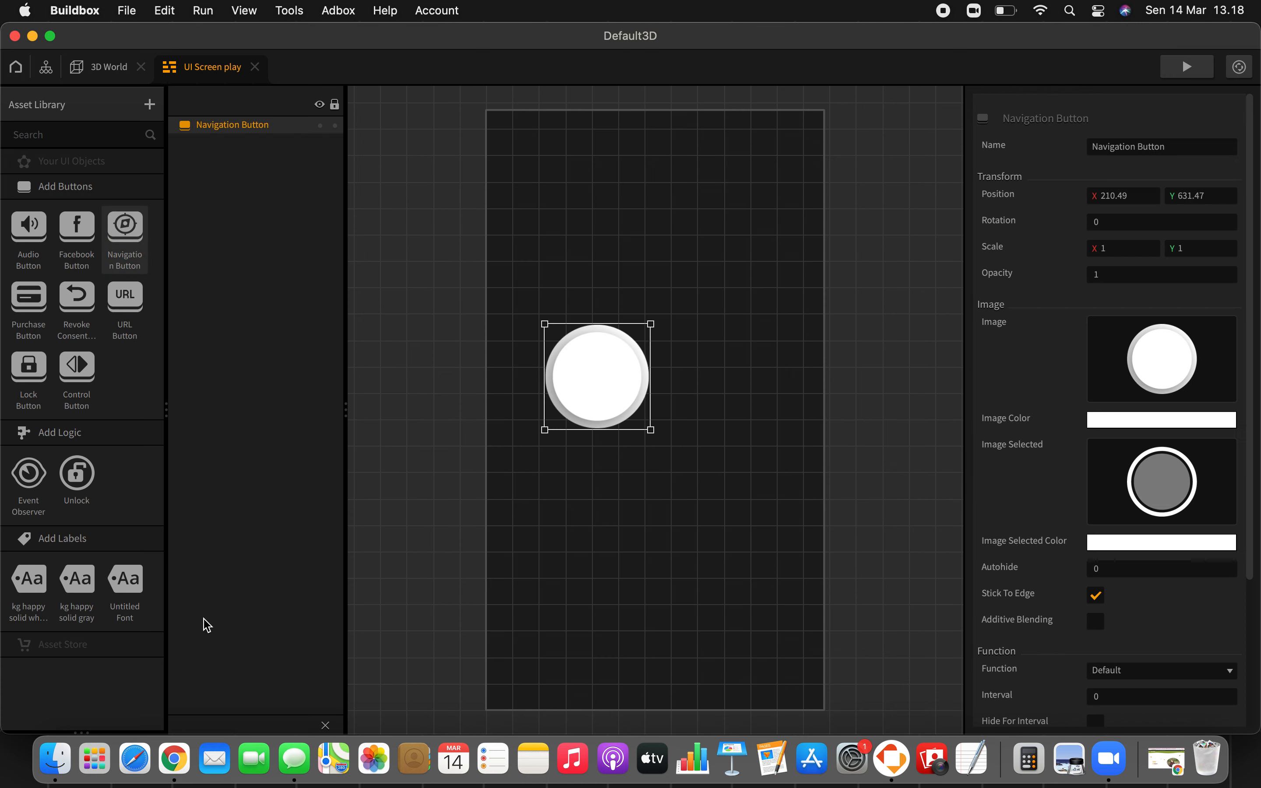
{"action": "left_click_drag", "start_coordinate": [28, 578], "coordinate": [654, 570]}
{"action": "left_click_drag", "start_coordinate": [69, 597], "coordinate": [578, 477]}
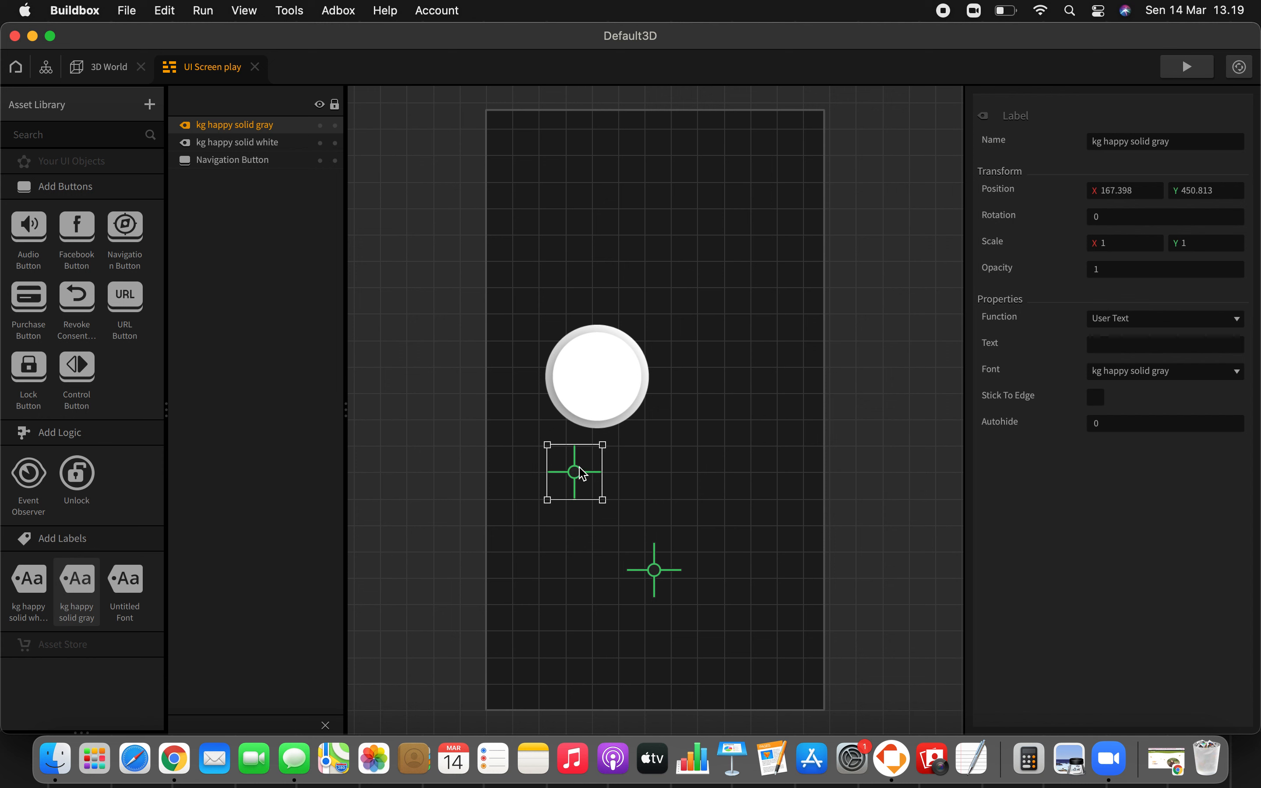
Step: Set the white label's text to RUNNING BALL and place it at about Y 789, above the Navigation Button moved to about X 363, Y 544
{"action": "left_click", "coordinate": [671, 575]}
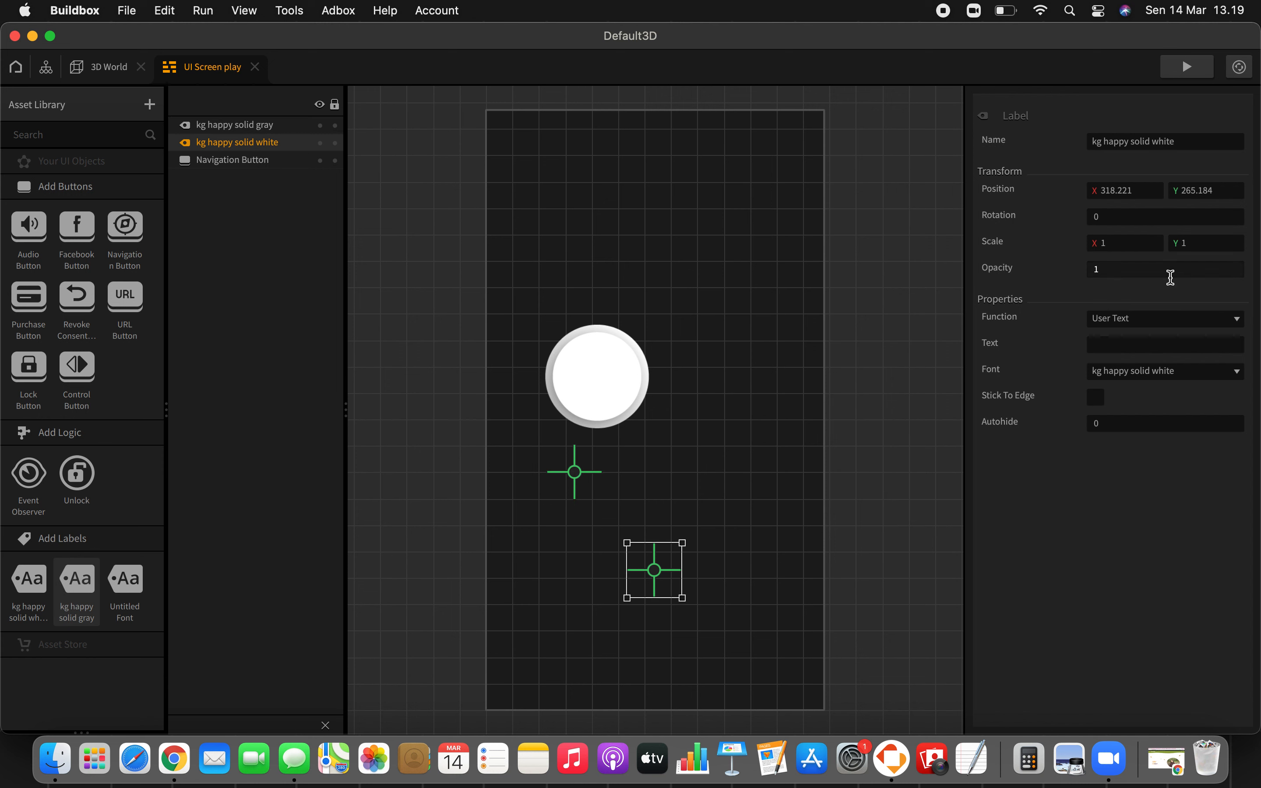
{"action": "left_click", "coordinate": [1143, 344]}
{"action": "type", "text": "RUNNIN"}
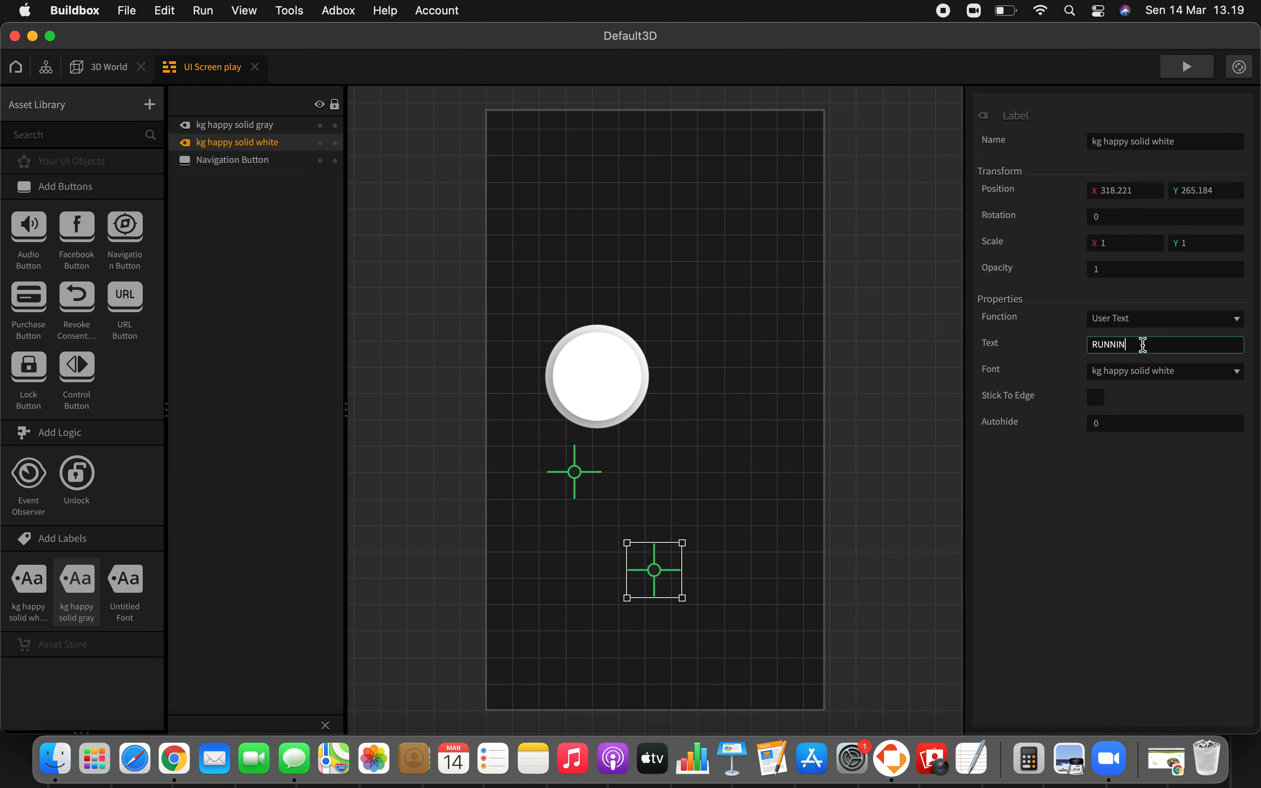
{"action": "type", "text": "G BALL"}
{"action": "key", "text": "Return"}
{"action": "left_click_drag", "start_coordinate": [713, 560], "coordinate": [682, 410]}
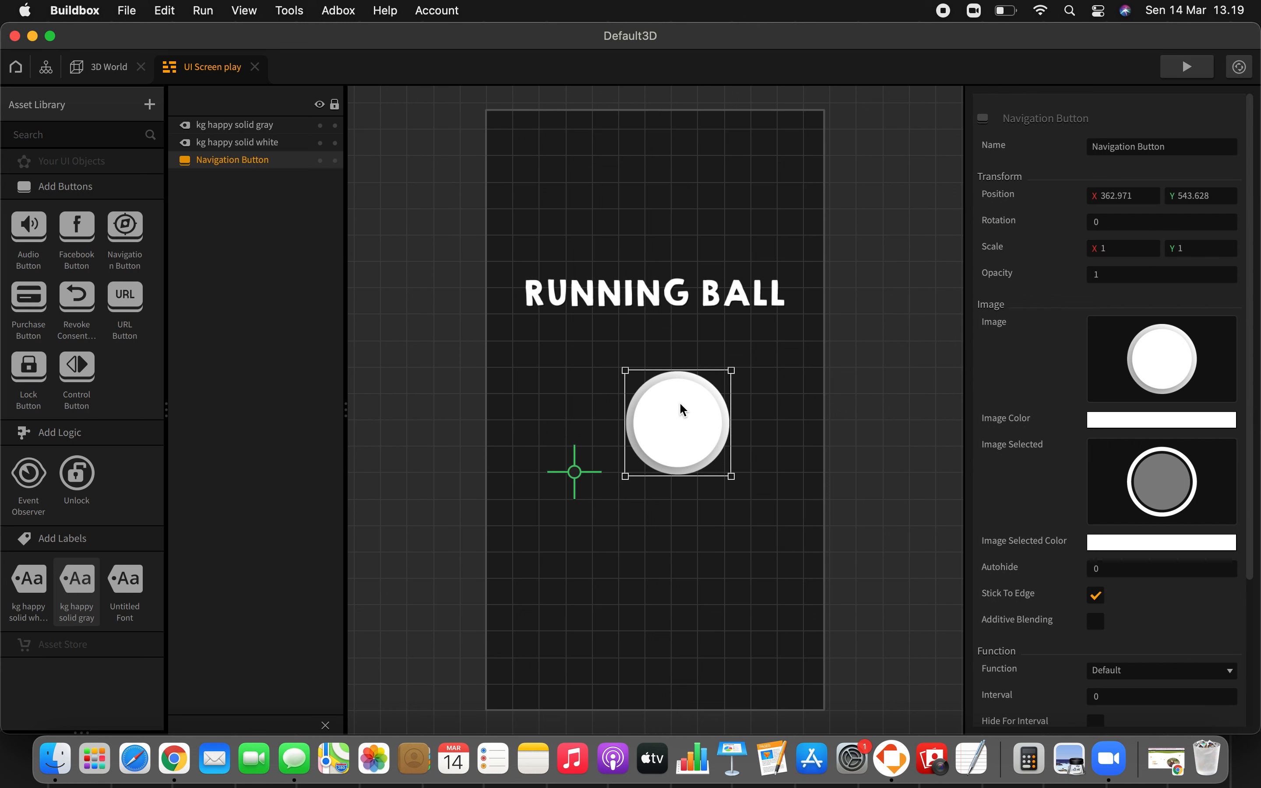
Step: Set the gray label's text to PLAY
{"action": "left_click", "coordinate": [561, 472]}
{"action": "left_click", "coordinate": [1141, 349]}
{"action": "type", "text": "PLAY"}
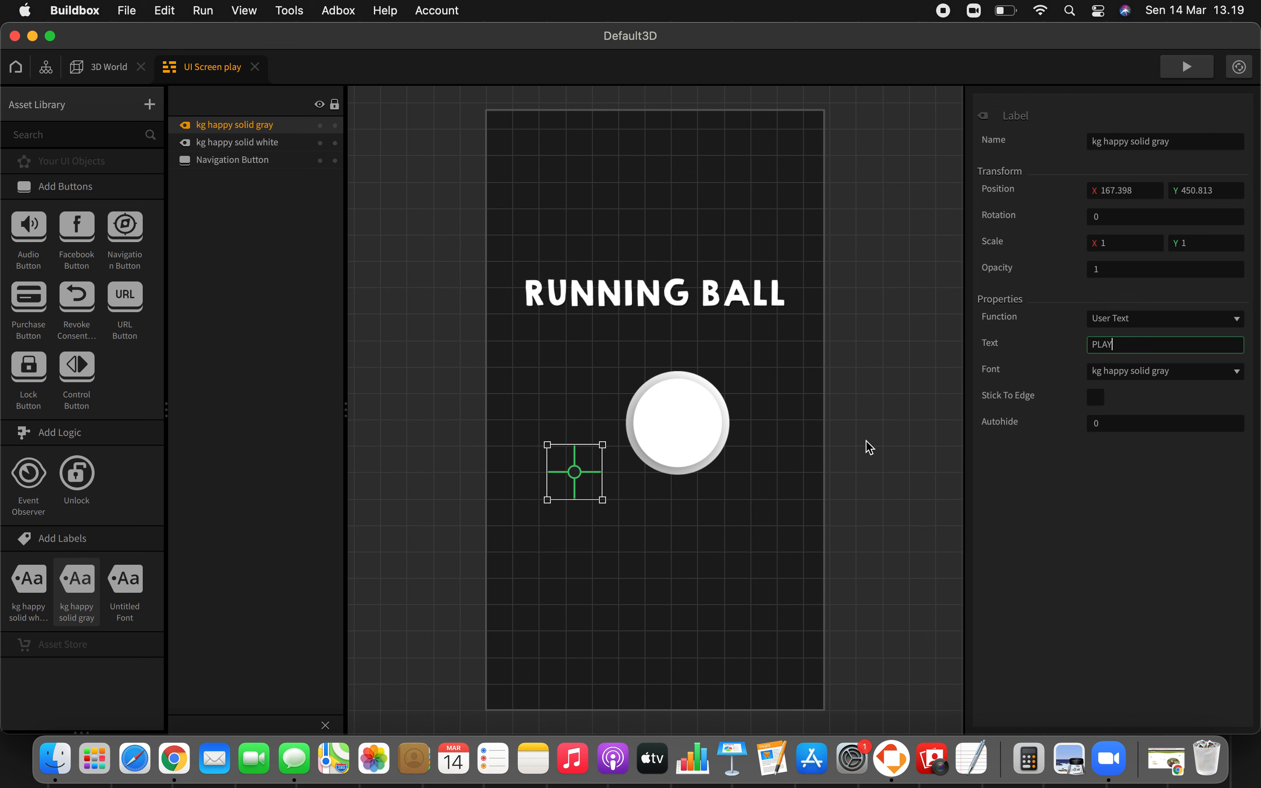
{"action": "key", "text": "Return"}
{"action": "left_click", "coordinate": [685, 543]}
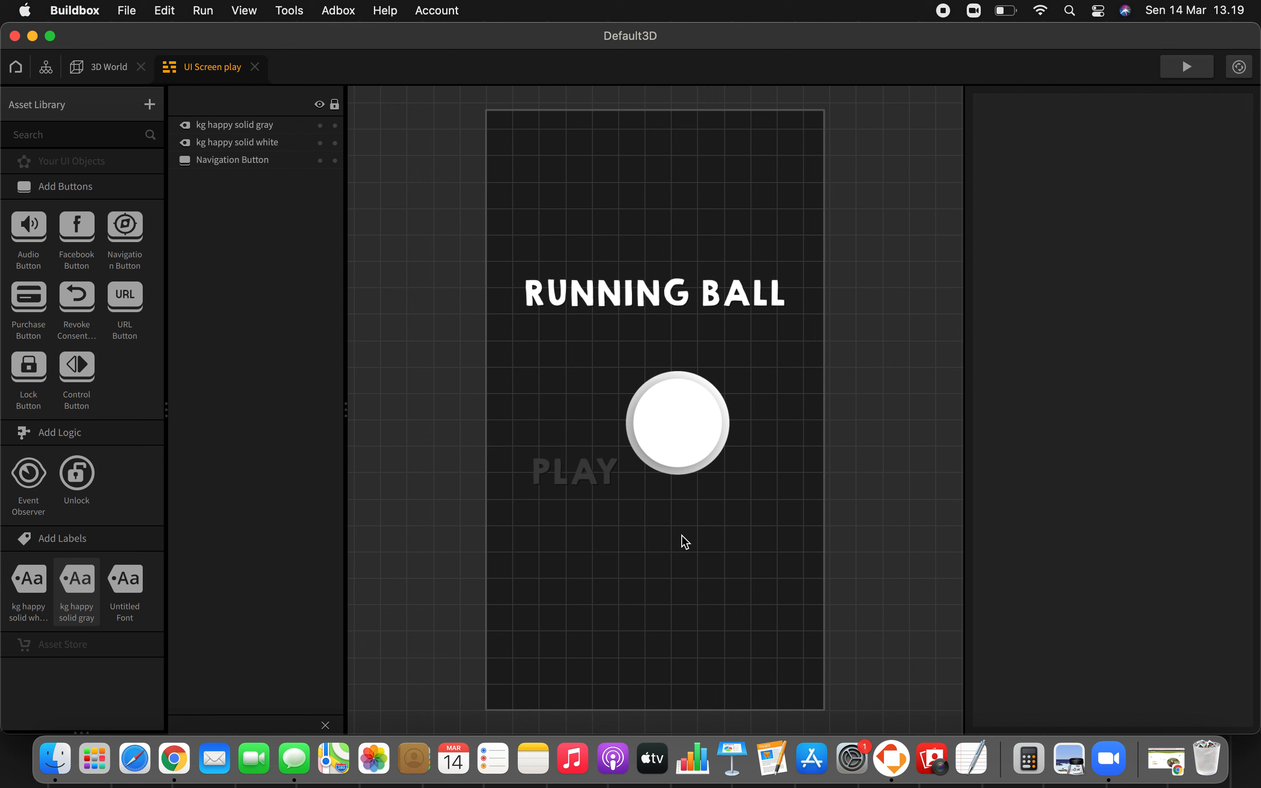
Step: Scale the PLAY label to 0.5 on both X and Y
{"action": "left_click", "coordinate": [598, 462]}
{"action": "left_click", "coordinate": [1130, 243]}
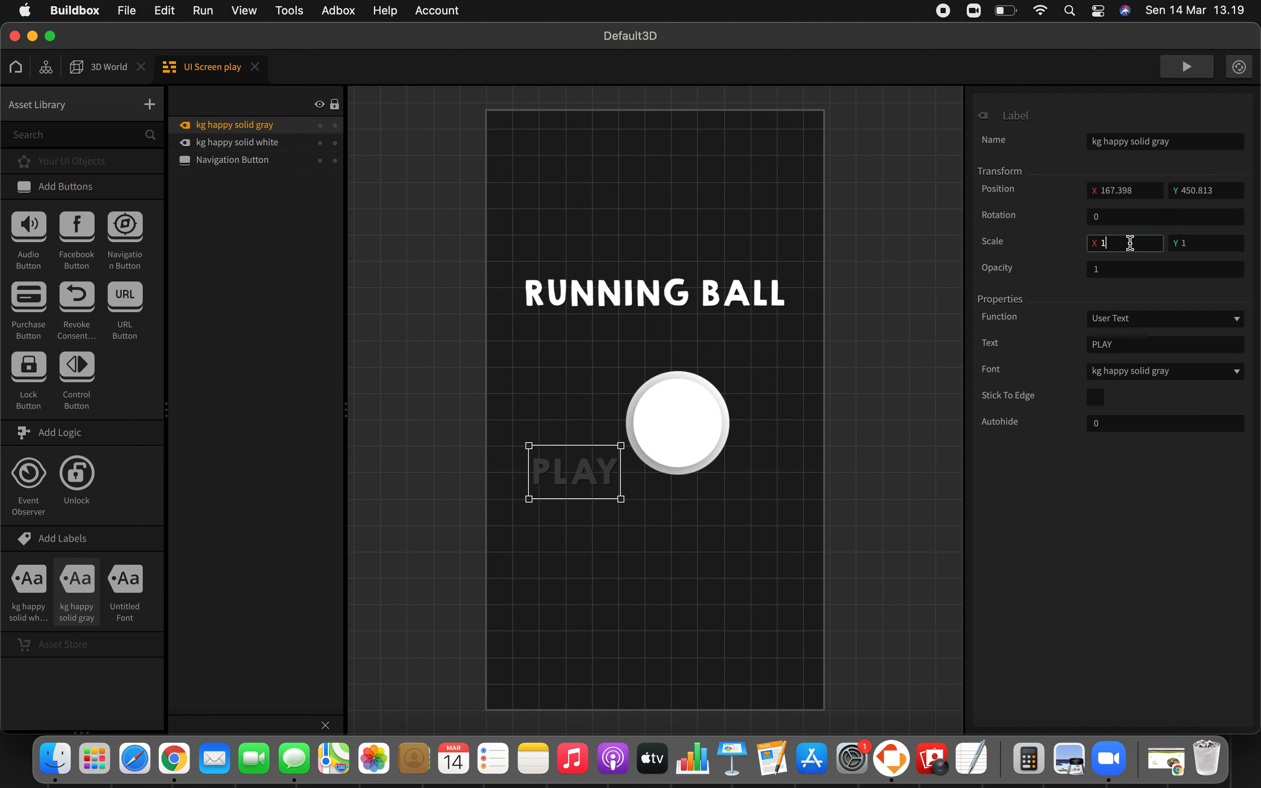
{"action": "key", "text": "BackSpace"}
{"action": "type", "text": "0.5"}
{"action": "left_click", "coordinate": [1198, 239]}
{"action": "key", "text": "BackSpace"}
{"action": "type", "text": "0.5"}
{"action": "key", "text": "Return"}
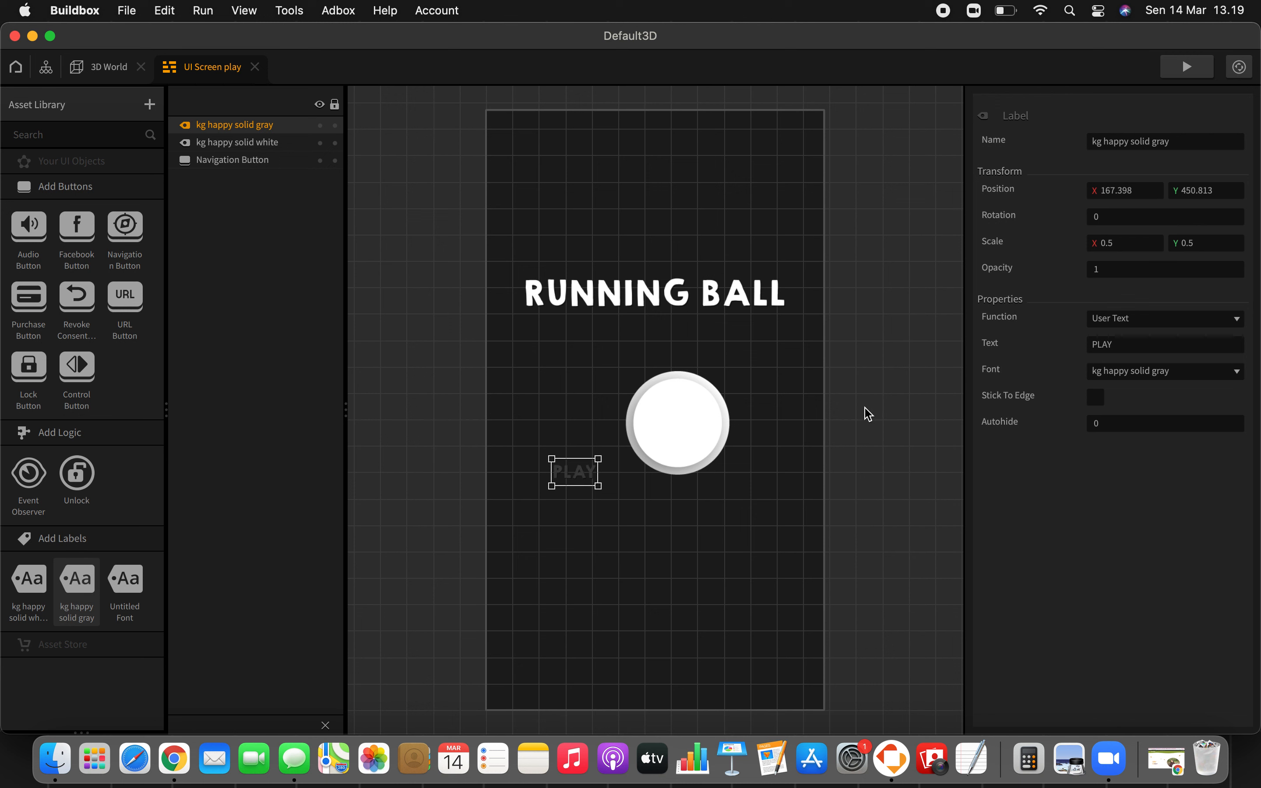
Step: Scale the Navigation Button to 0.7 on X and Y and centre the PLAY label on it at about X 361, Y 544
{"action": "left_click", "coordinate": [670, 442]}
{"action": "left_click", "coordinate": [1124, 255]}
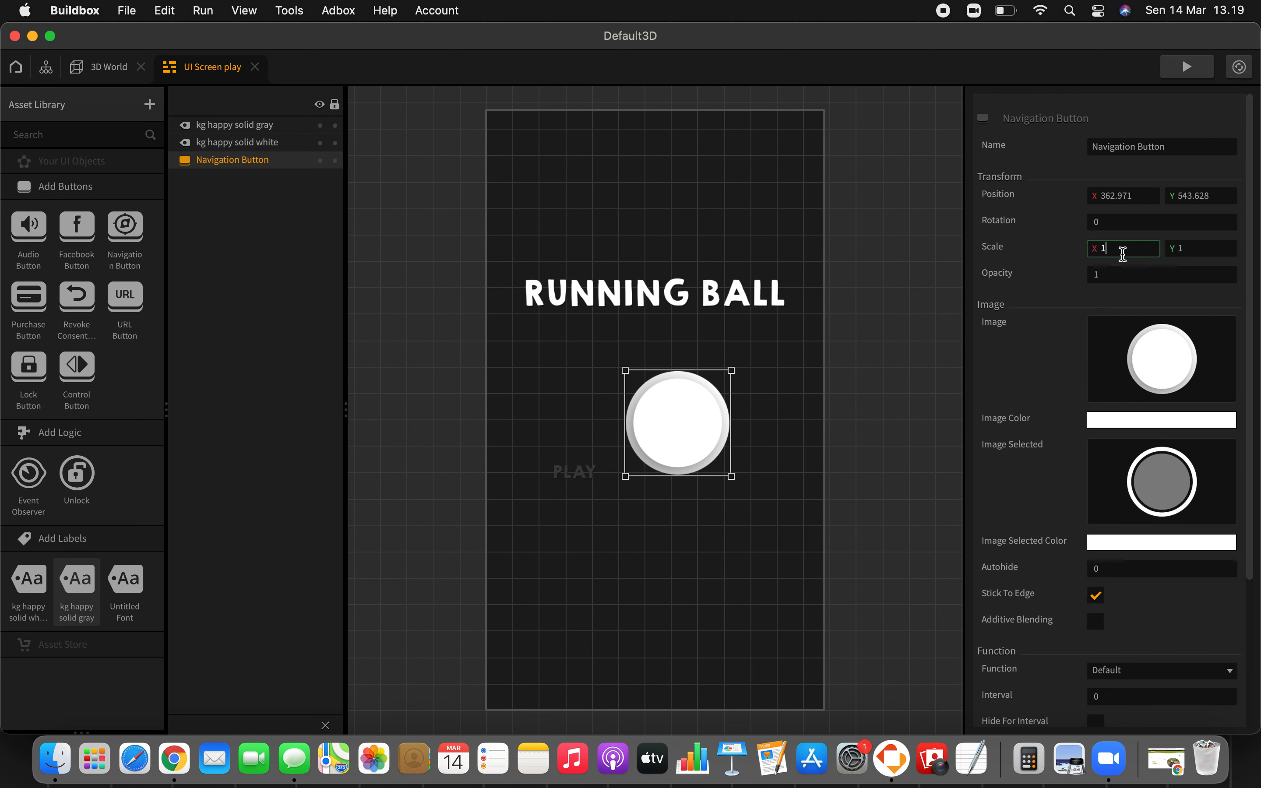
{"action": "key", "text": "BackSpace"}
{"action": "type", "text": "0.7"}
{"action": "left_click", "coordinate": [1203, 246]}
{"action": "key", "text": "BackSpace"}
{"action": "type", "text": "0.7"}
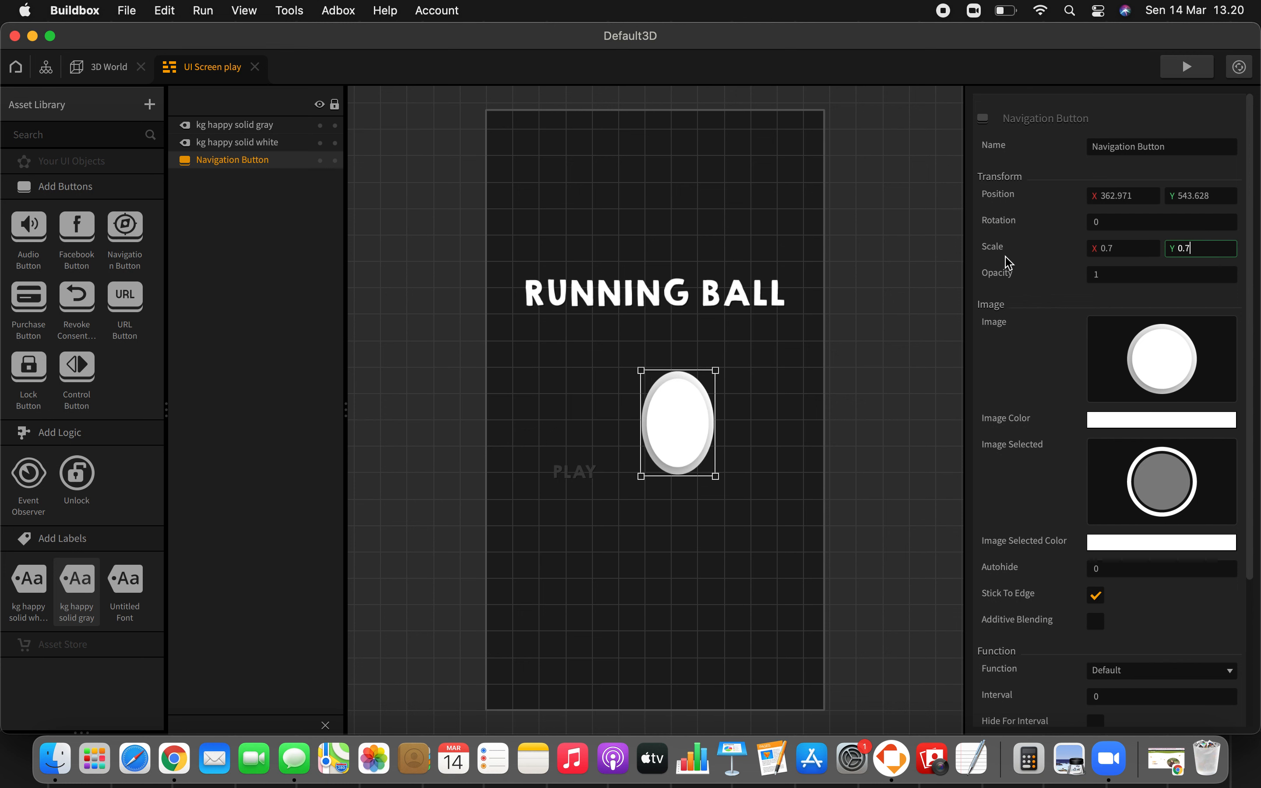
{"action": "left_click", "coordinate": [763, 417]}
{"action": "left_click", "coordinate": [562, 470]}
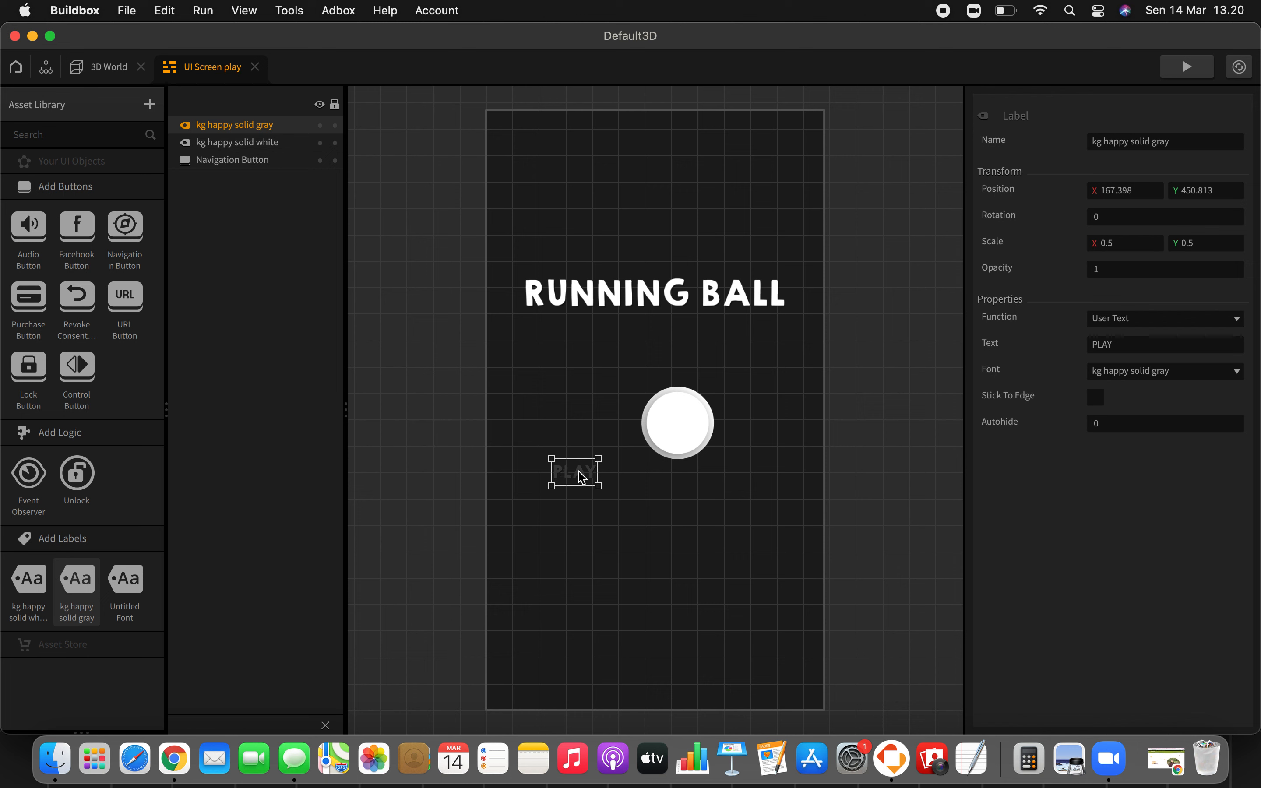
{"action": "left_click_drag", "start_coordinate": [581, 473], "coordinate": [685, 423]}
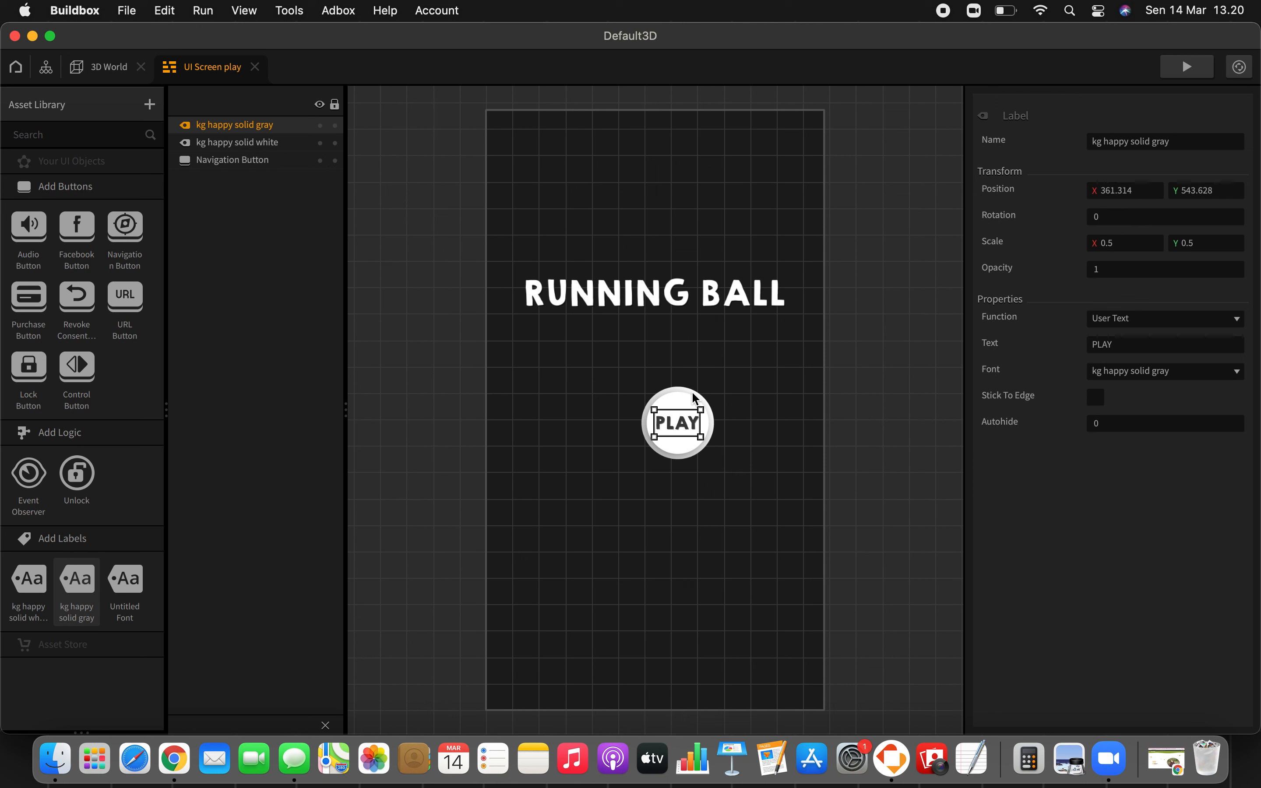
Step: Scale the RUNNING BALL label to 0.8 on both X and Y
{"action": "left_click", "coordinate": [736, 296]}
{"action": "left_click_drag", "start_coordinate": [1129, 240], "coordinate": [1089, 240]}
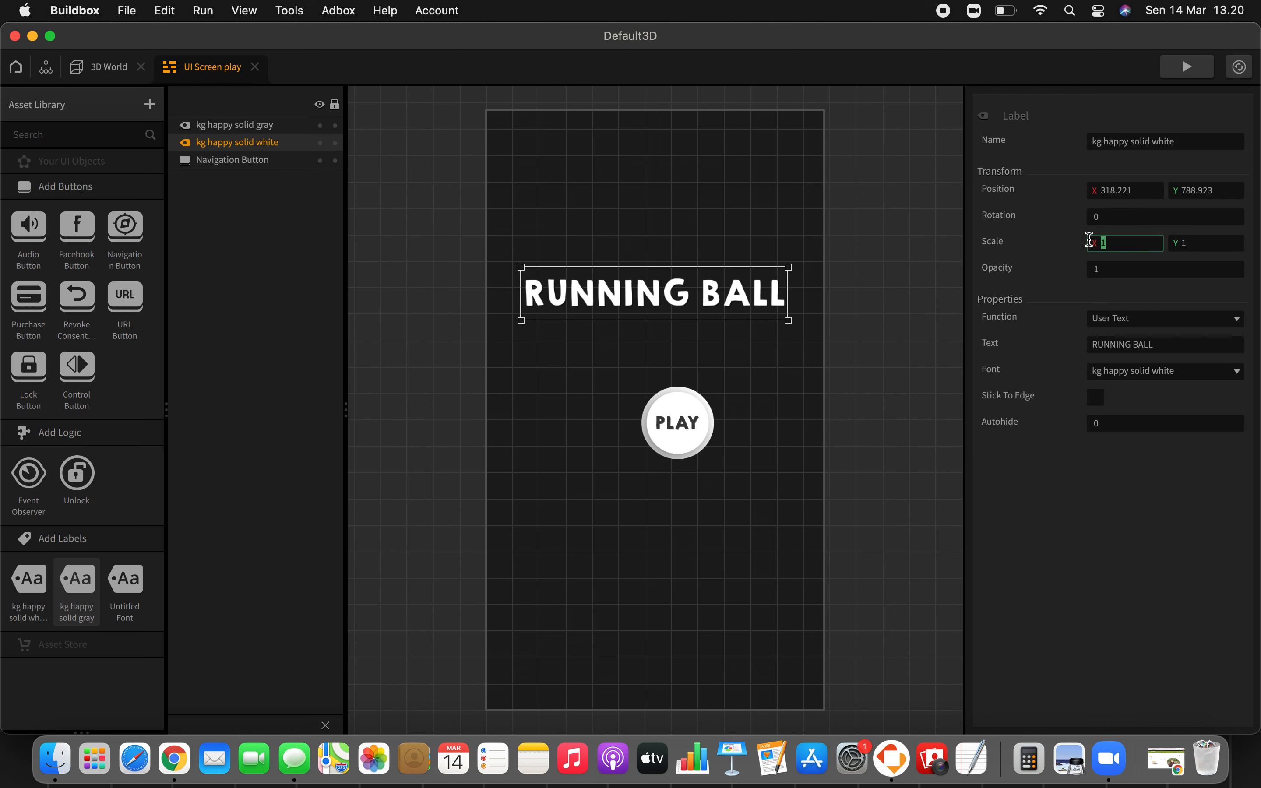
{"action": "type", "text": "0.8"}
{"action": "left_click", "coordinate": [1201, 244]}
{"action": "key", "text": "BackSpace"}
{"action": "type", "text": "0."}
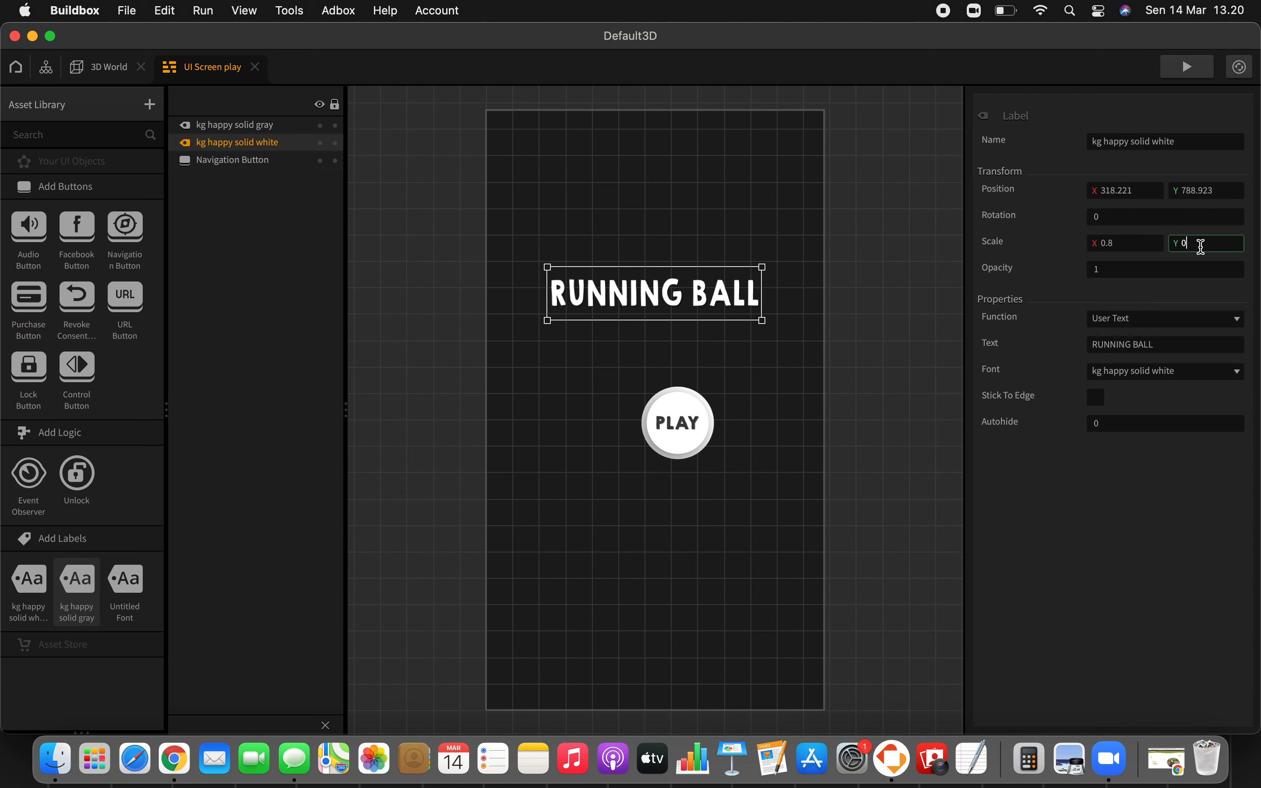
{"action": "type", "text": "8"}
{"action": "left_click", "coordinate": [743, 420]}
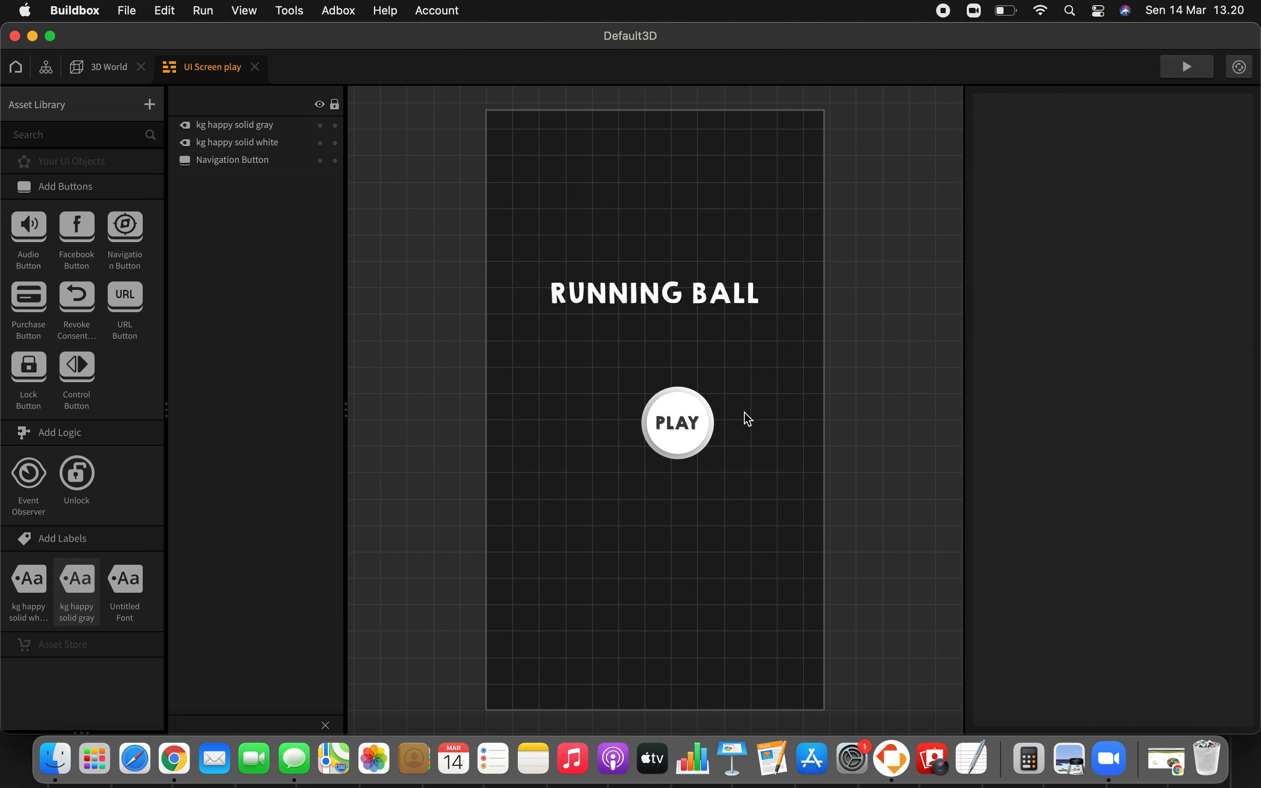
Step: Move the RUNNING BALL label down to just above the button, and shift the button with its PLAY label to sit centred beneath it
{"action": "left_click", "coordinate": [703, 293]}
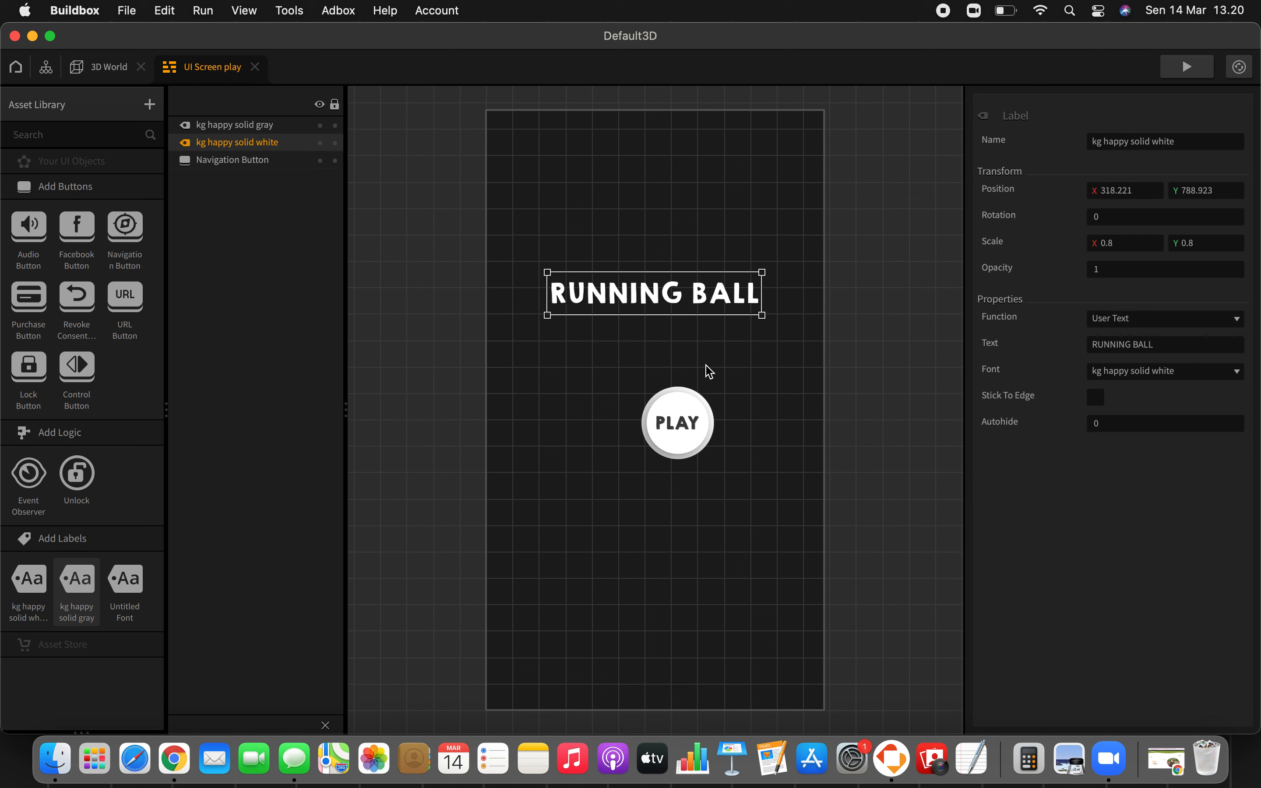
{"action": "left_click_drag", "start_coordinate": [703, 295], "coordinate": [700, 354]}
{"action": "left_click_drag", "start_coordinate": [625, 389], "coordinate": [661, 422]}
{"action": "left_click", "coordinate": [677, 559]}
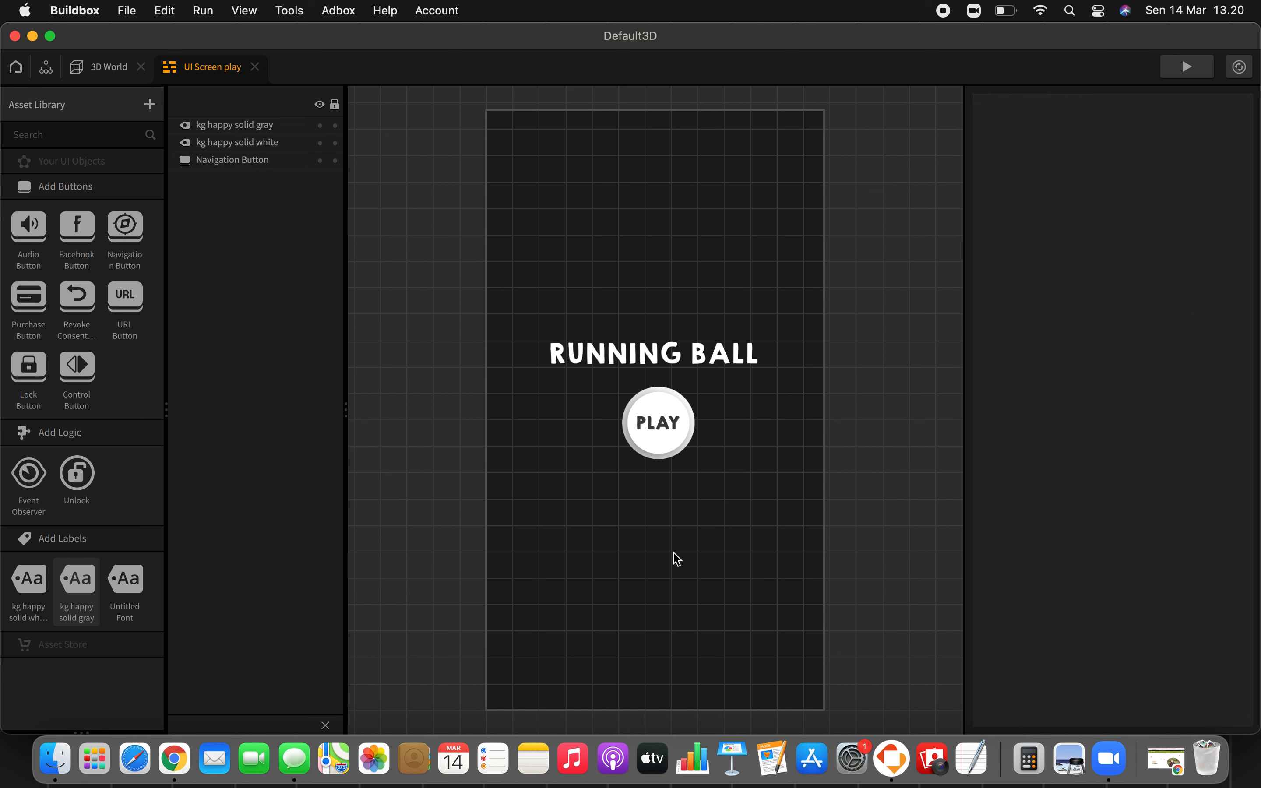